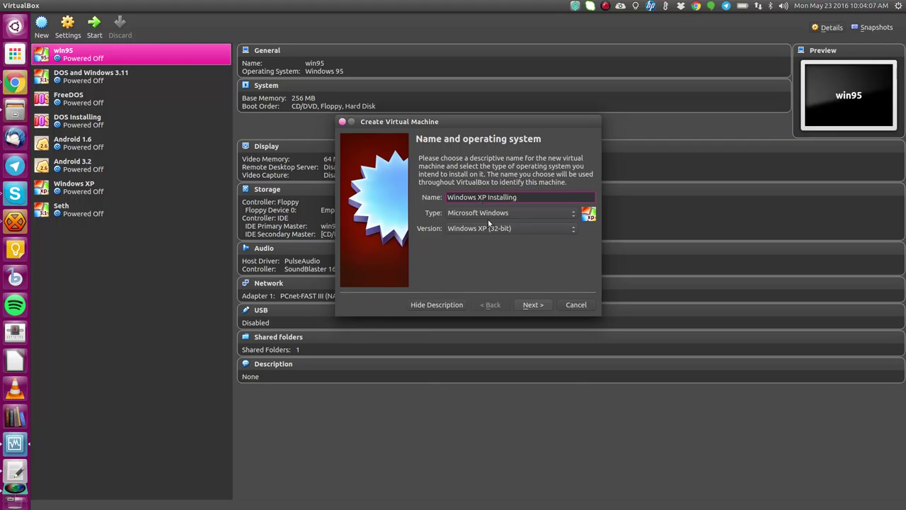
Accept the name Windows XP Installing with the Windows XP (32-bit) version and set the memory size to 2048 MB
click(527, 307)
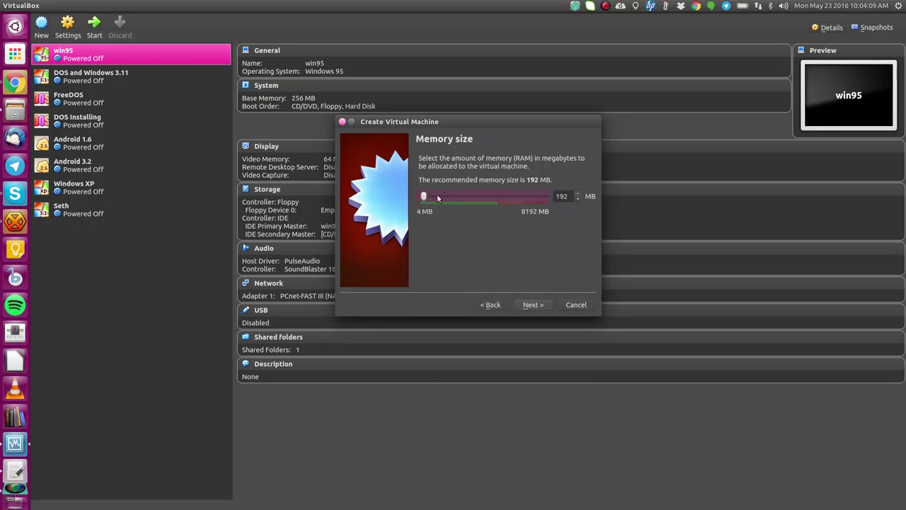
drag(423, 197, 452, 197)
click(534, 304)
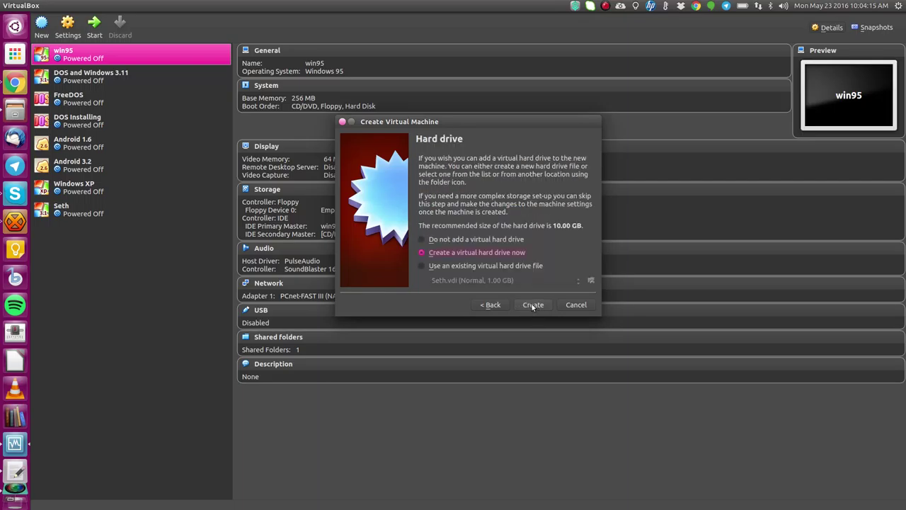
Create a new dynamically allocated VDI virtual hard drive of 20 GB for the machine
click(533, 304)
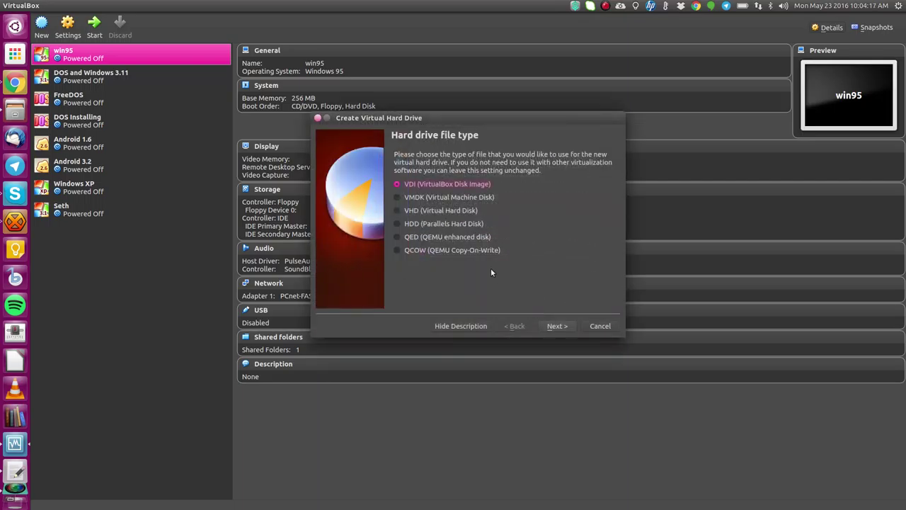
click(549, 325)
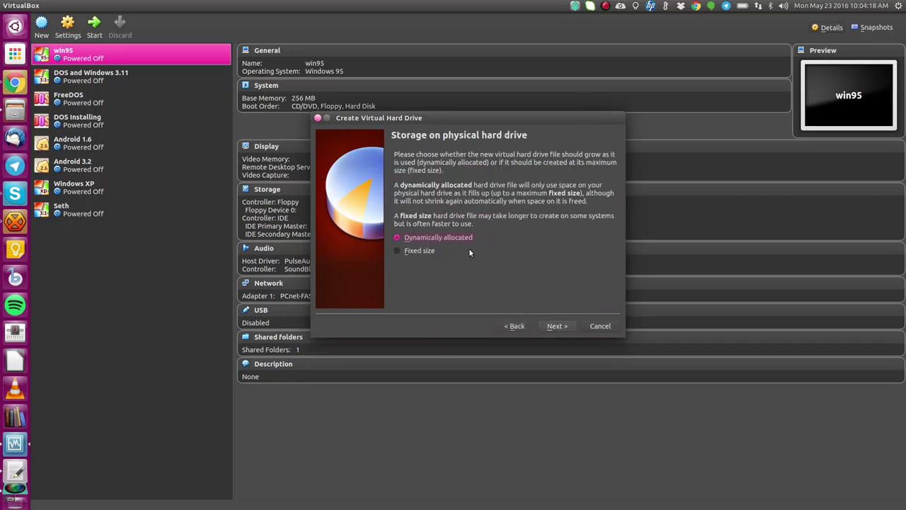
click(555, 326)
key(Tab)
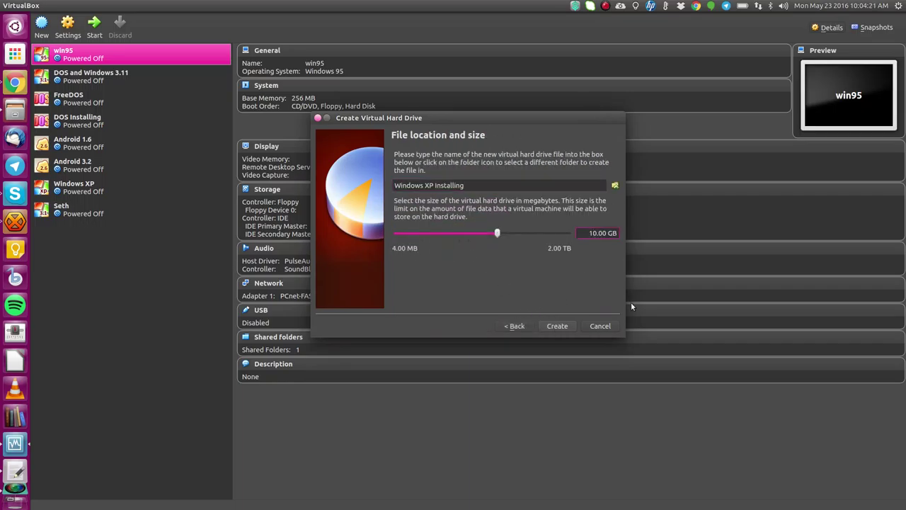
text(2)
click(572, 324)
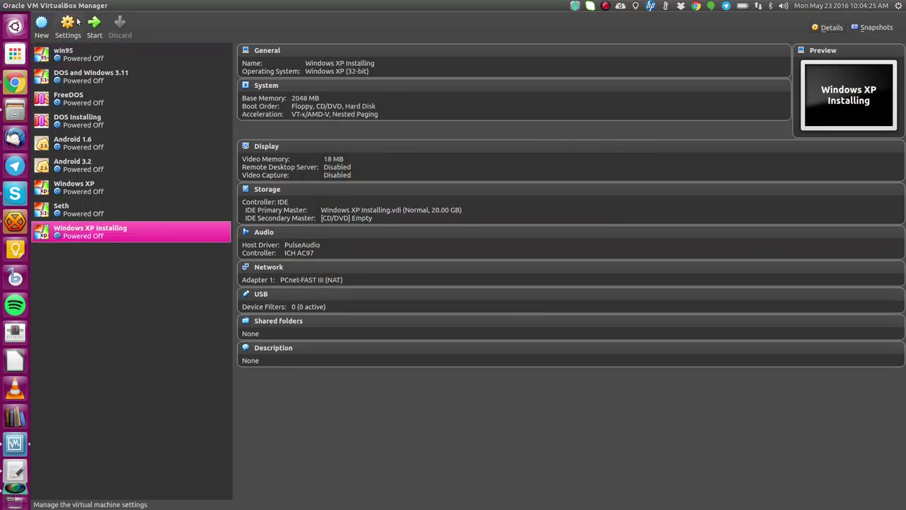
click(96, 28)
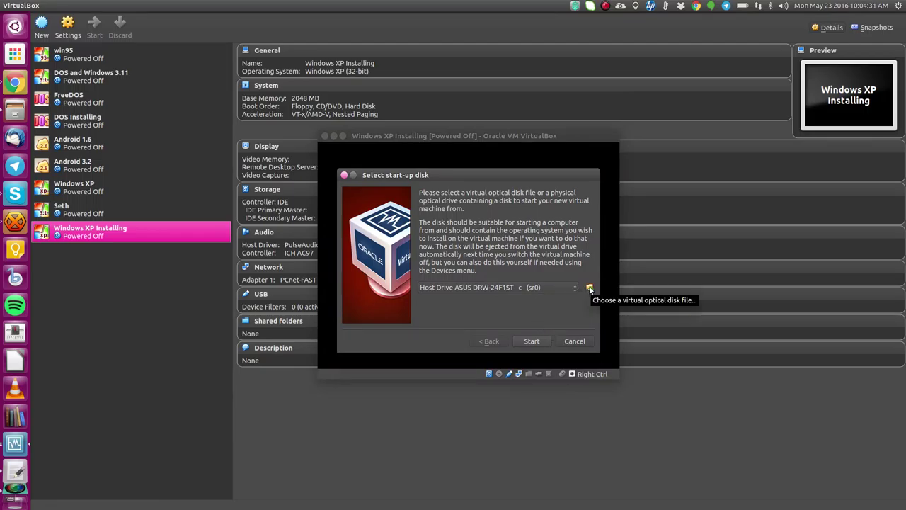
click(575, 340)
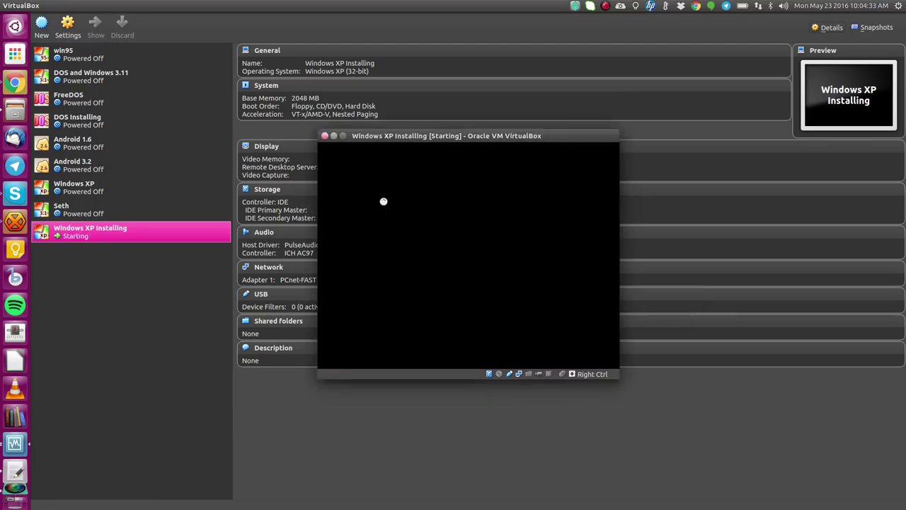
click(325, 135)
In the machine's system settings, choose PS/2 Mouse as pointing device and enable Hardware Clock in UTC Time and PAE/NX
click(68, 27)
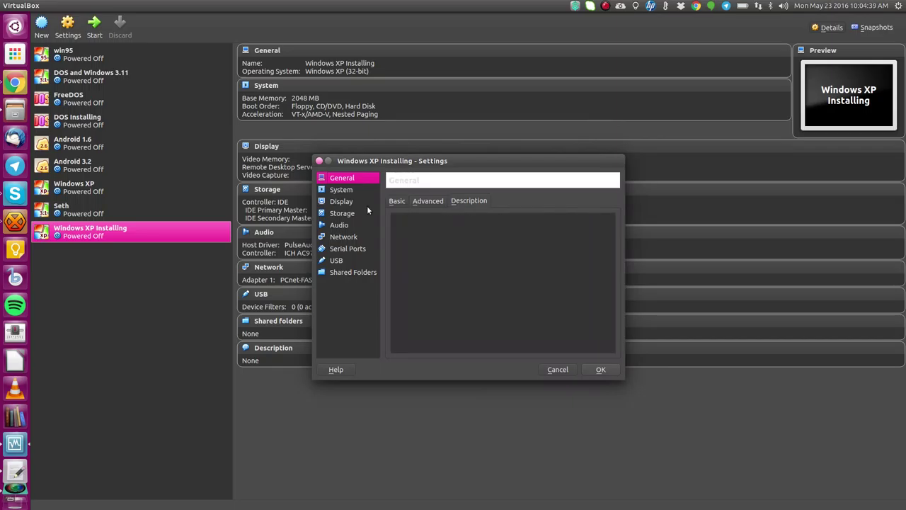
click(341, 189)
click(495, 306)
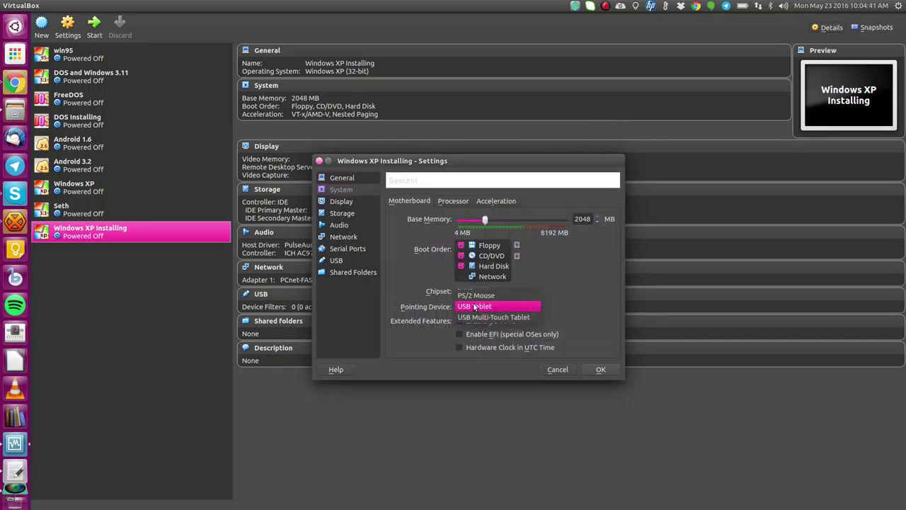
click(481, 292)
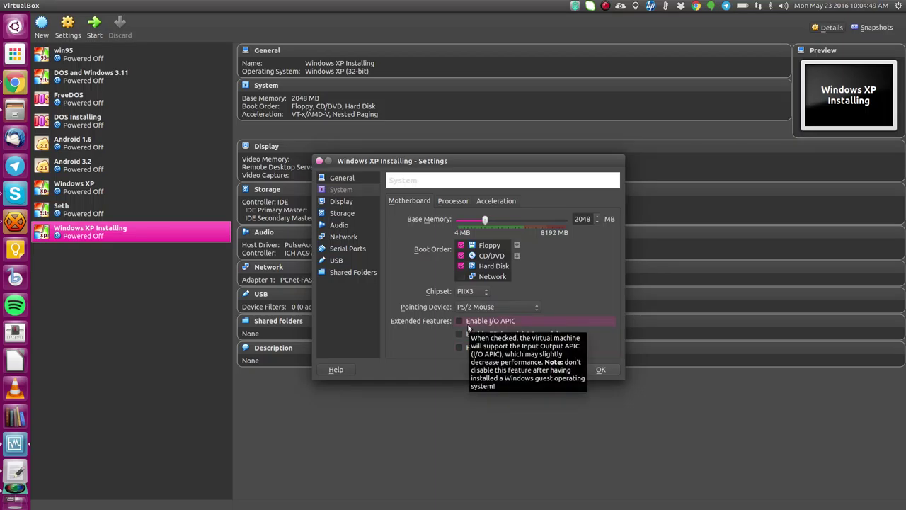
click(459, 347)
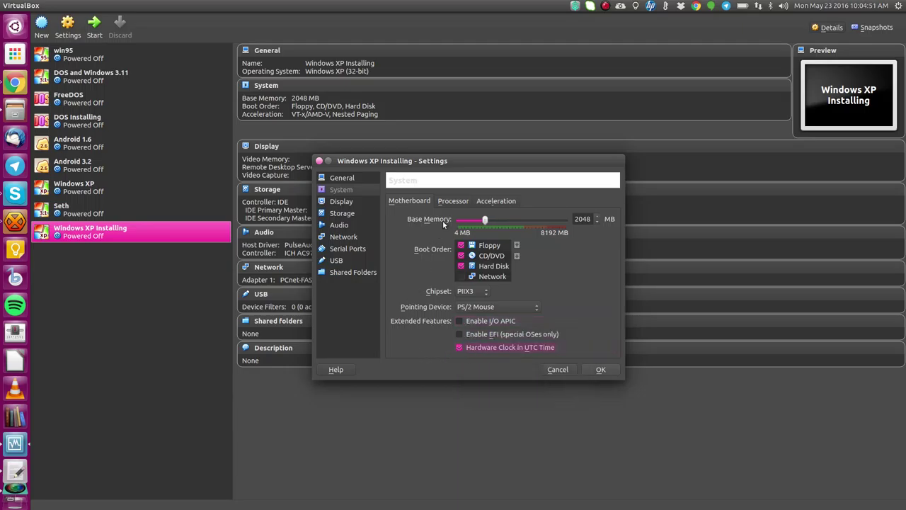
click(453, 201)
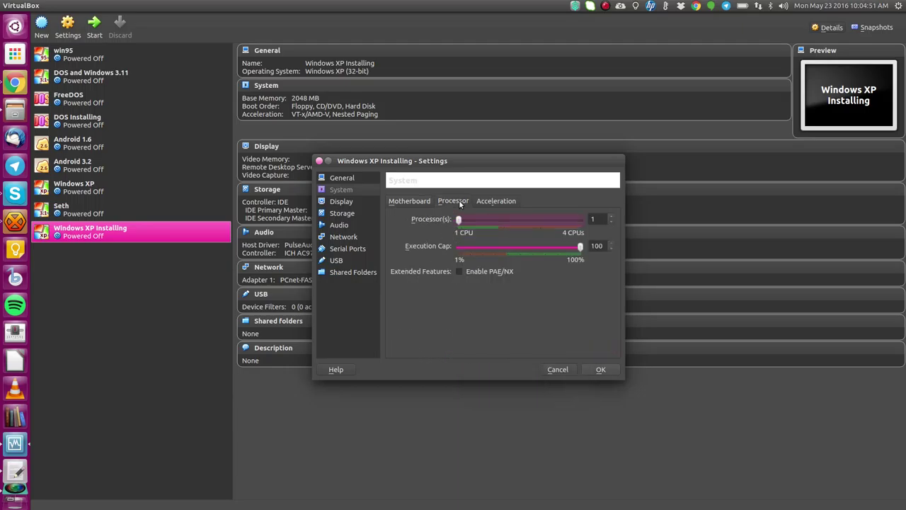
click(496, 200)
Set the machine's video memory to 128 MB, enable 3D and 2D video acceleration, and check the remote display and video capture settings
click(342, 201)
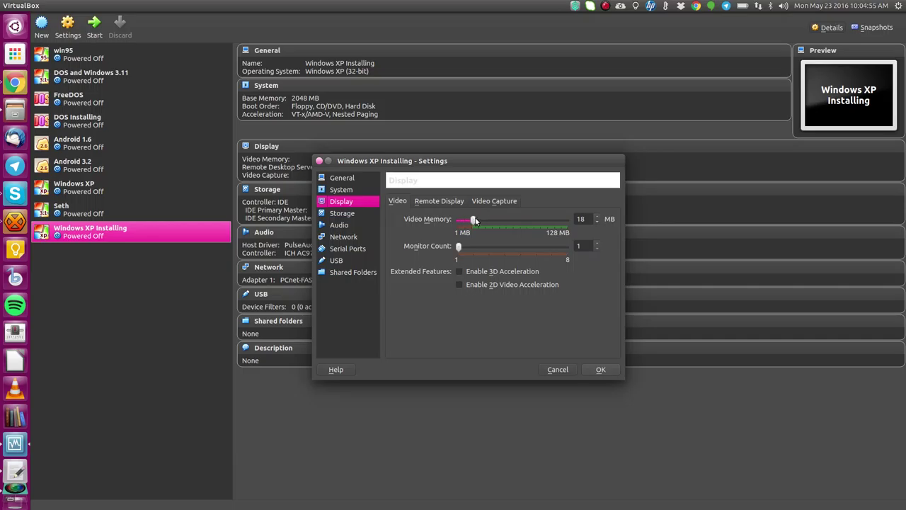
drag(473, 220, 622, 224)
click(474, 271)
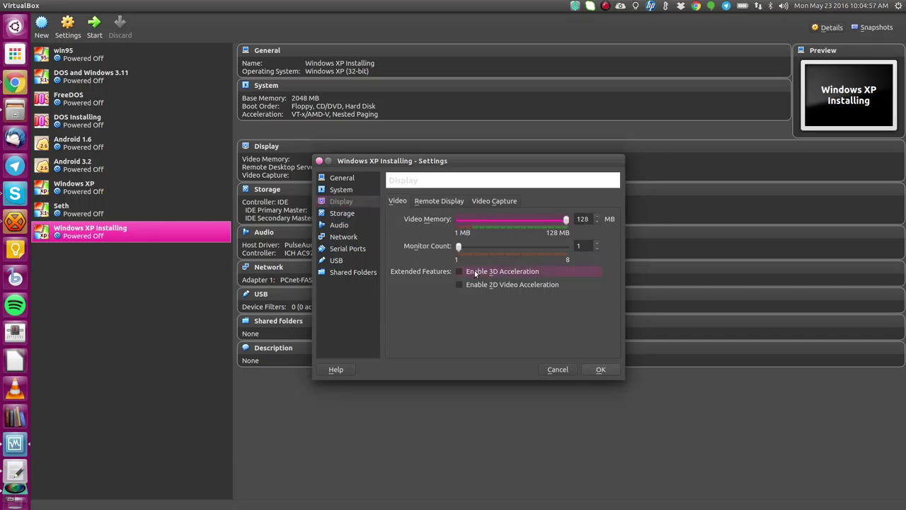
click(480, 286)
click(446, 201)
click(398, 201)
click(453, 202)
click(486, 202)
Review the storage, audio, network, serial port, USB and shared folder settings, and save the machine's configuration
click(350, 217)
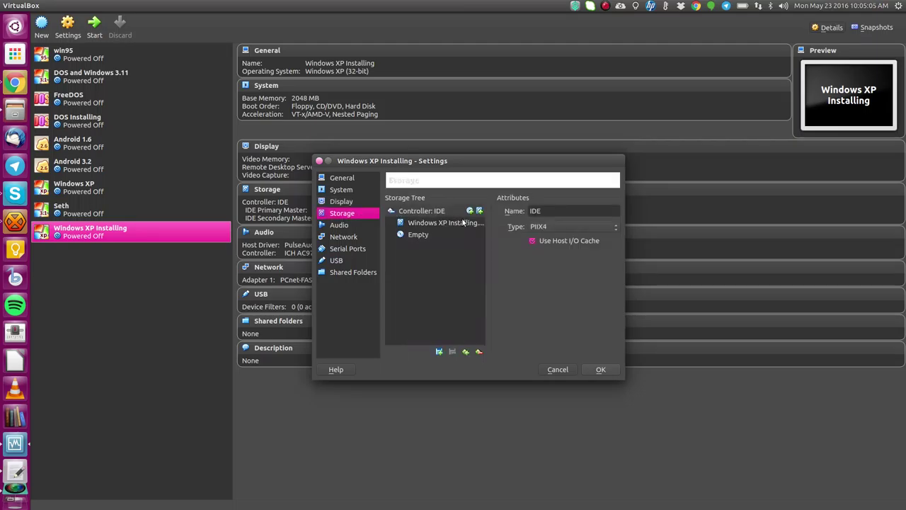
click(344, 228)
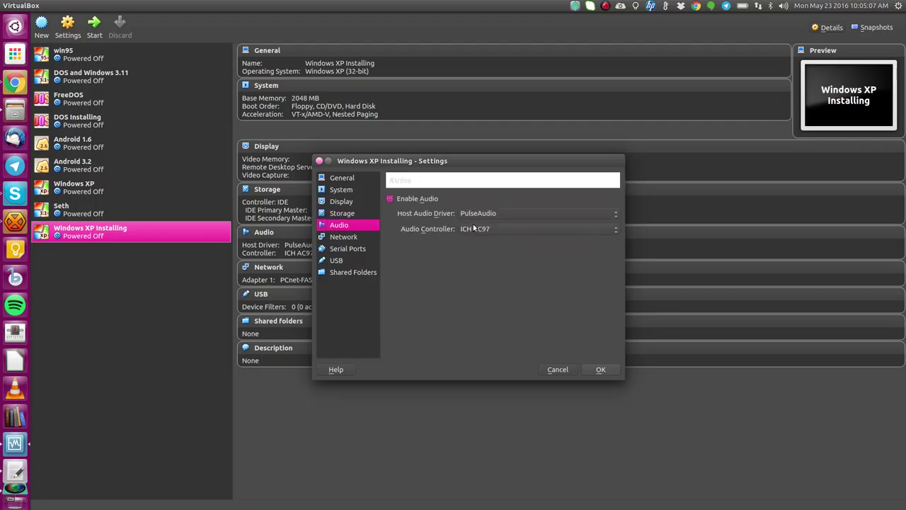
click(344, 238)
click(423, 260)
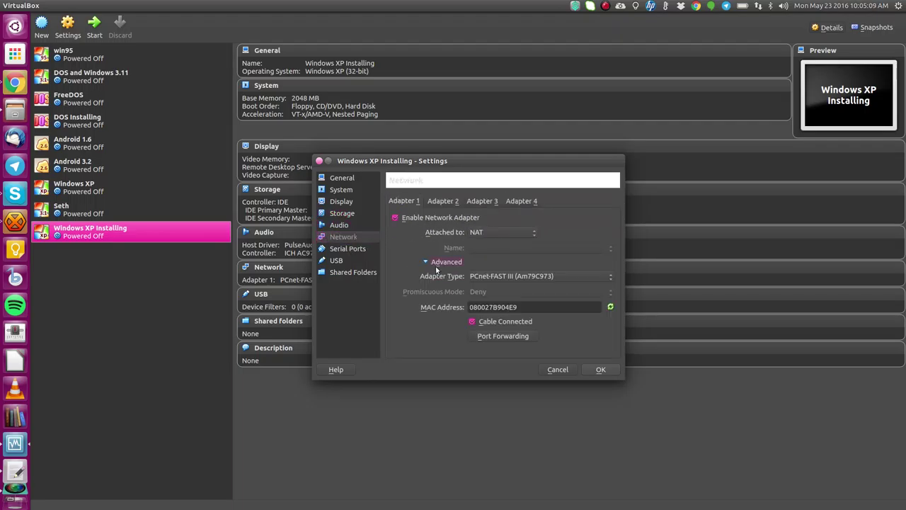
click(343, 249)
click(338, 260)
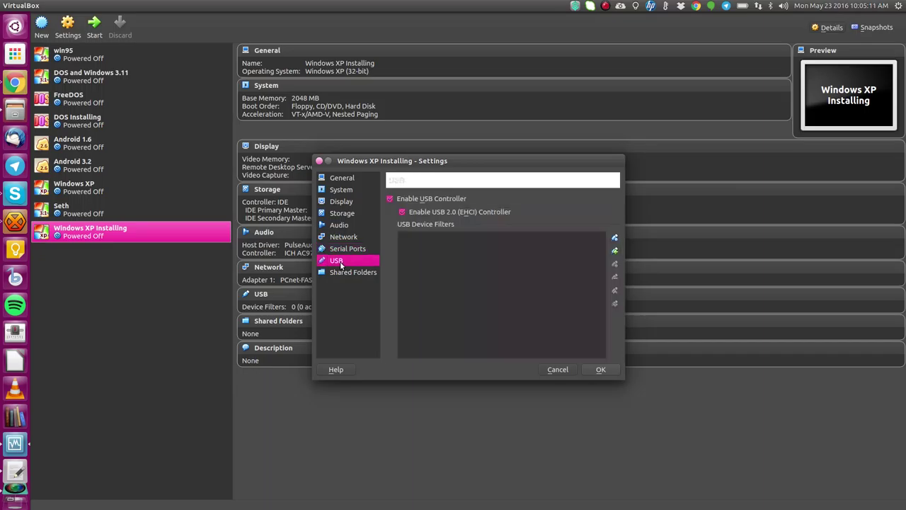
click(347, 272)
click(599, 369)
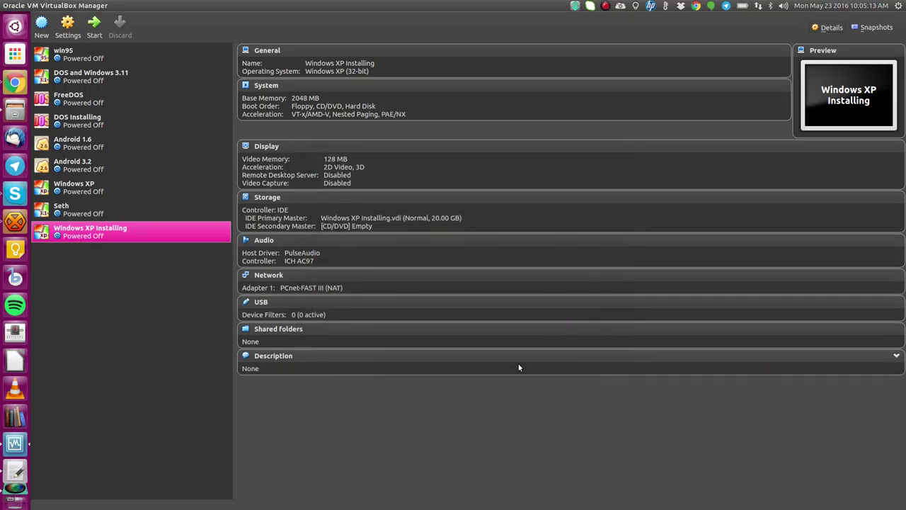
Start the Windows XP Installing virtual machine
click(92, 28)
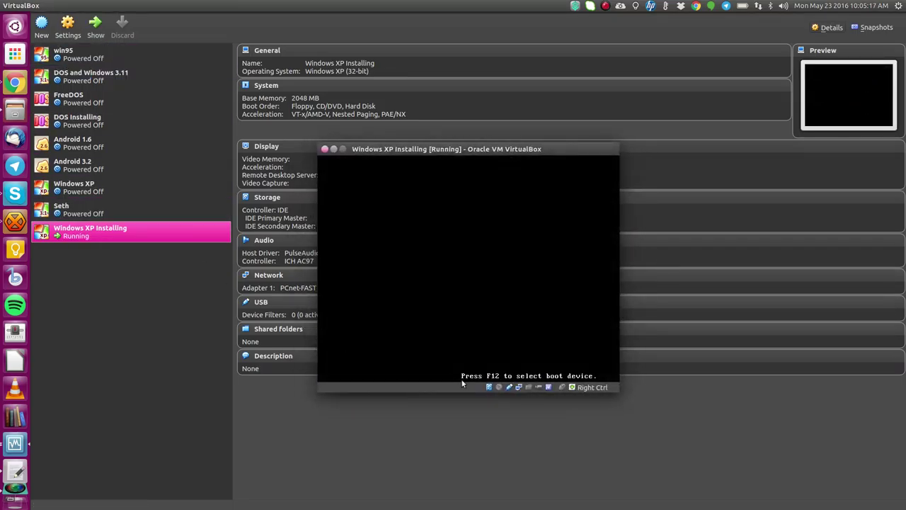
click(501, 390)
click(506, 395)
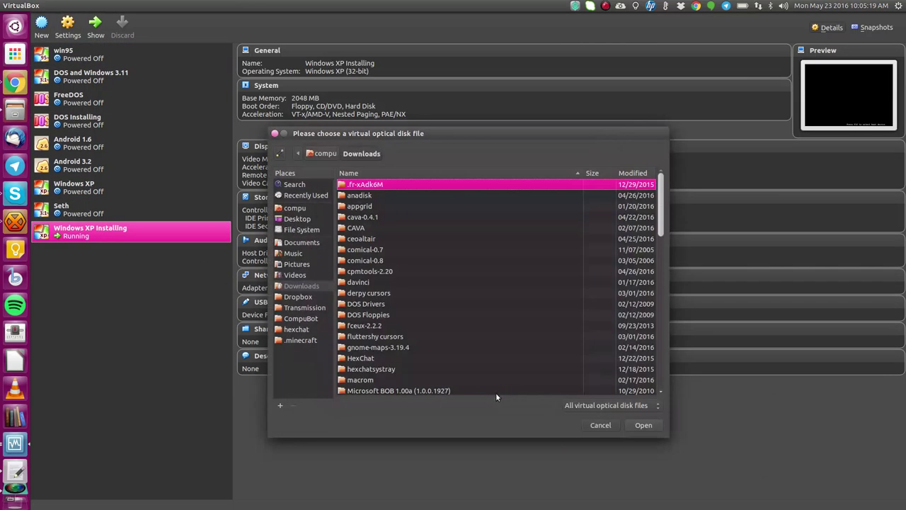
click(589, 424)
Load SW_CD_Windows_XP_Professional_32BIT_English_ISO_MLF_X15-05160.ISO into the running machine's optical drive and reset the machine
click(543, 350)
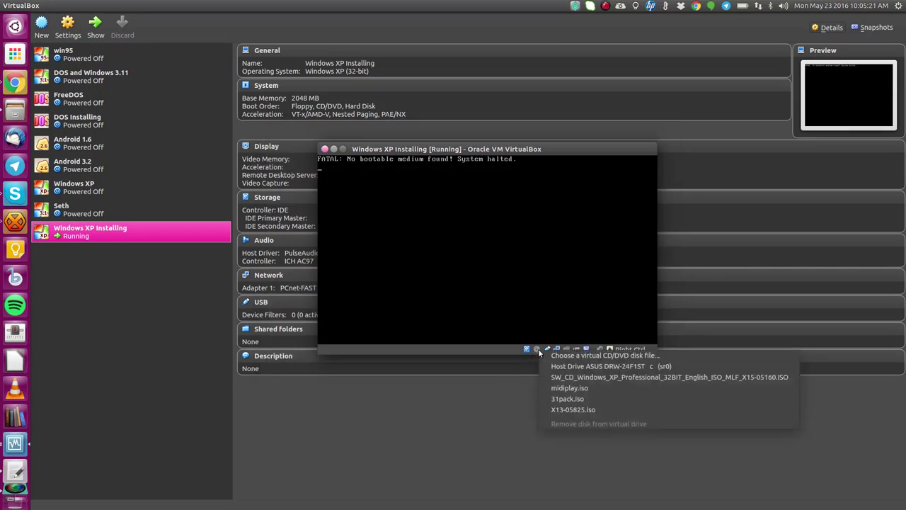
click(564, 378)
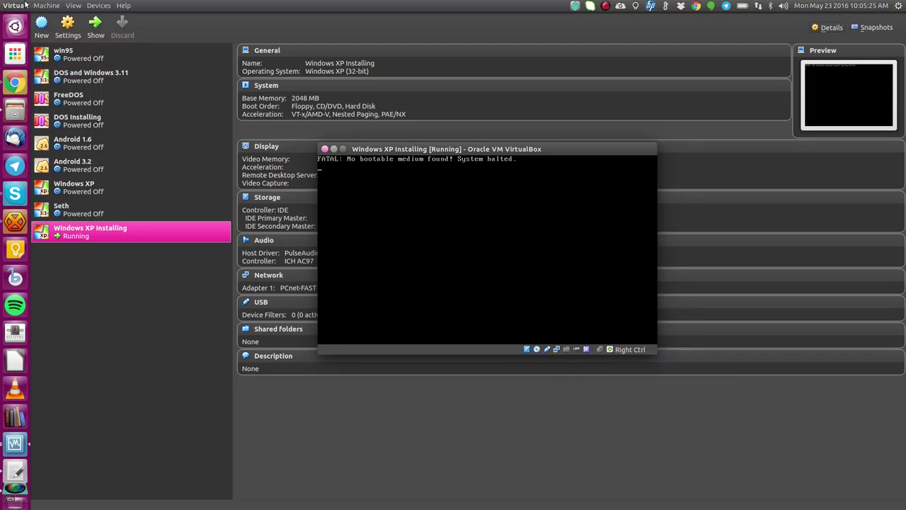
click(46, 5)
click(74, 117)
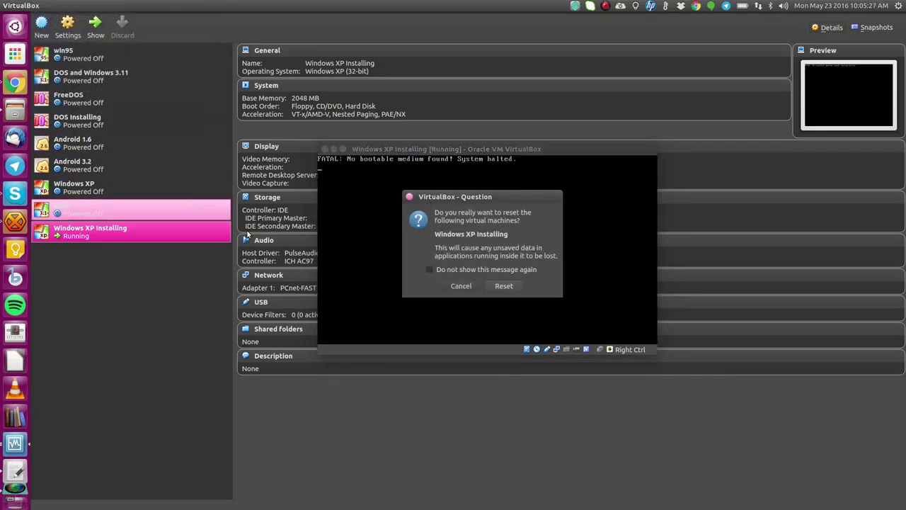
click(492, 285)
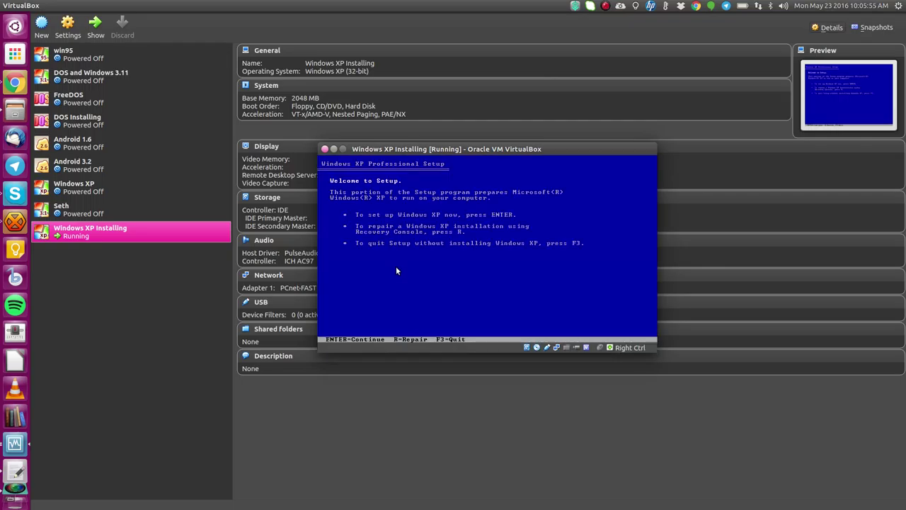
Begin the Windows XP setup and accept the license agreement
key(Return)
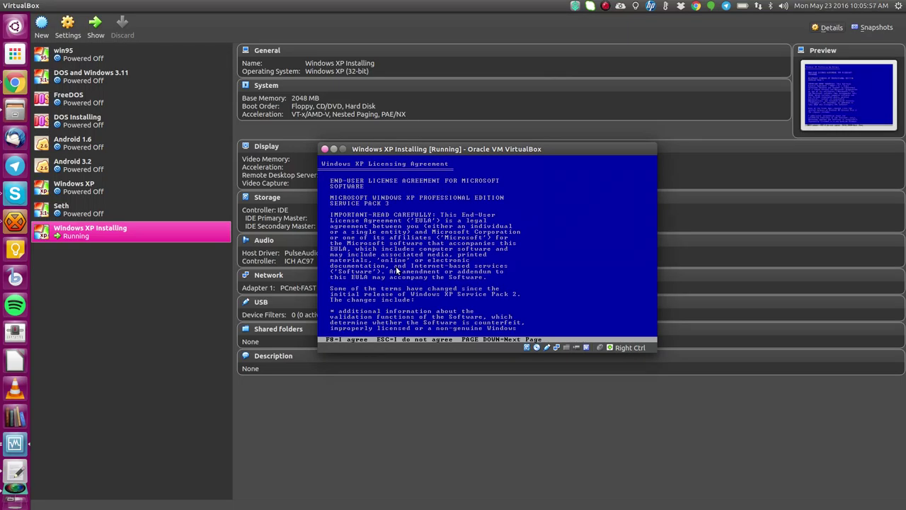
key(F8)
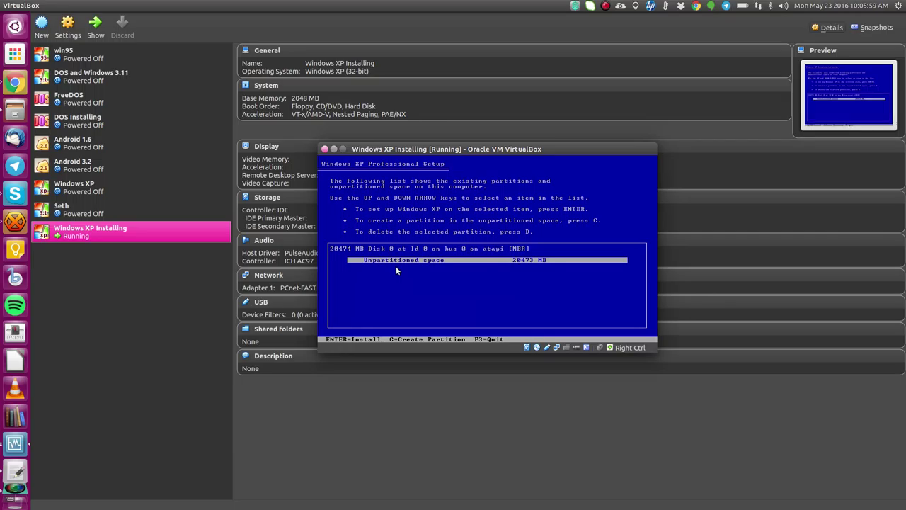
Install Windows XP on the unpartitioned space using the quick NTFS format, and restart the computer once the files are copied
key(Return)
key(Up)
key(Up)
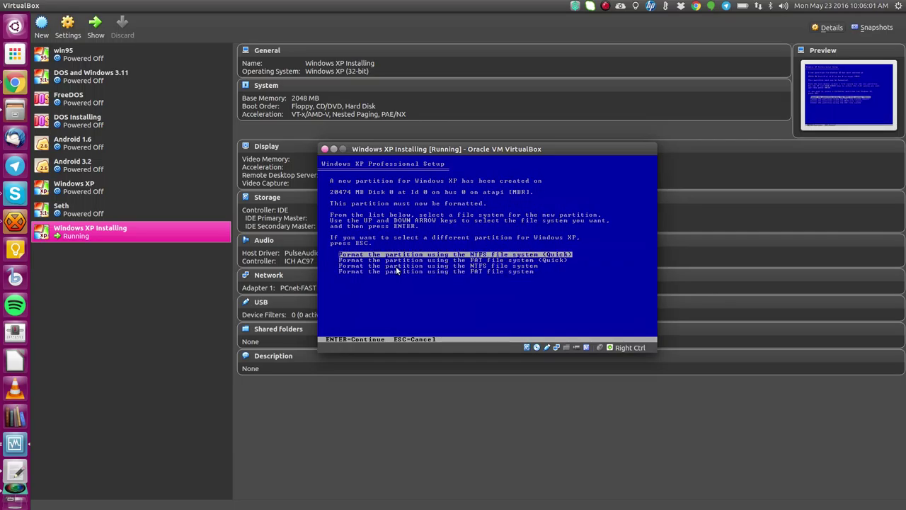
key(Return)
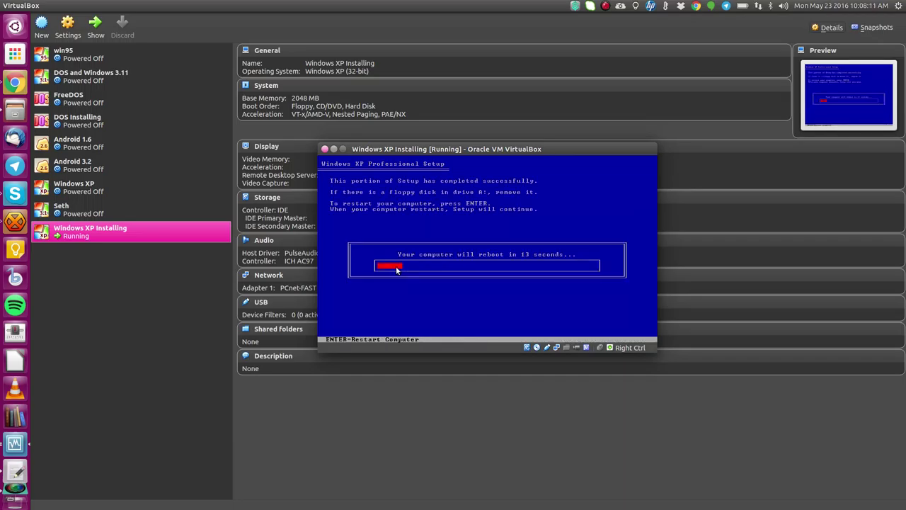
key(Return)
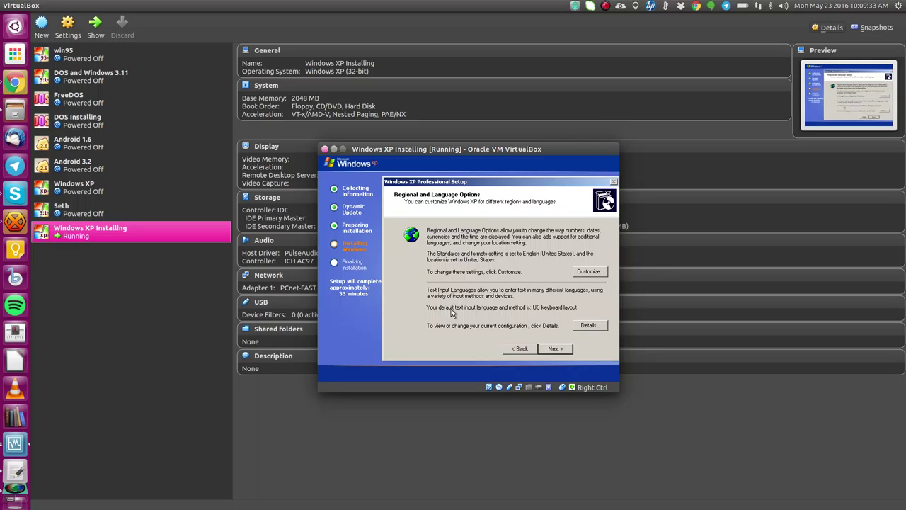
Accept the default regional and language options, and enter the owner's name and the organization "Compu's Youtube Channel"
click(545, 348)
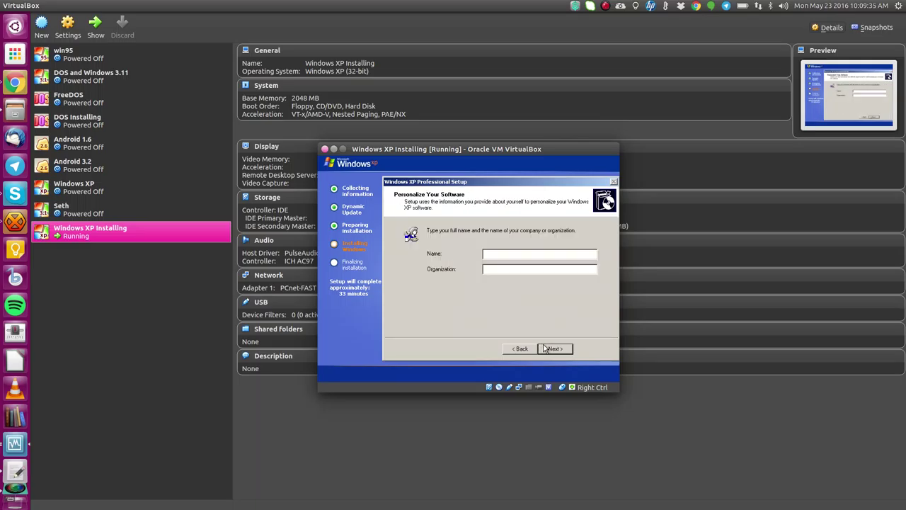
text(Compu)
text(K)
text(Compu's )
text(Your)
key(BackSpace)
key(BackSpace)
text(utube Channel)
click(565, 350)
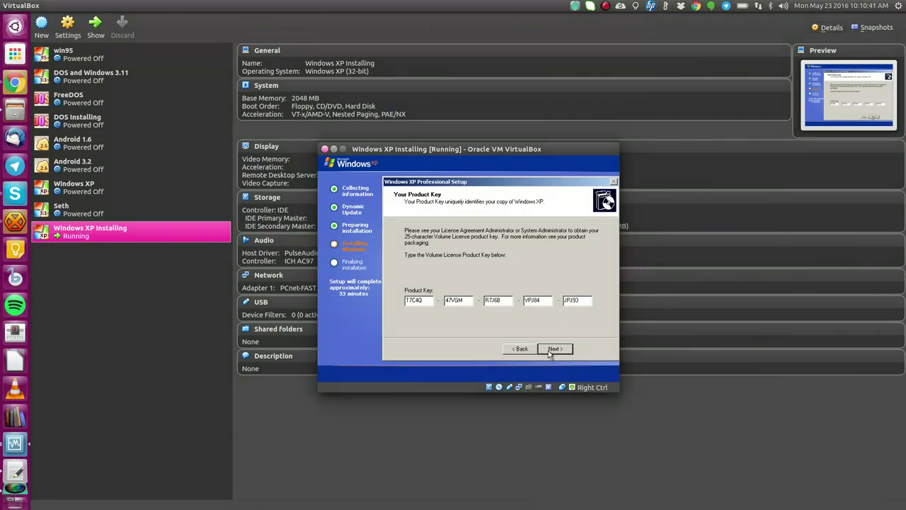
Enter the Windows XP volume license product key and submit it
click(549, 351)
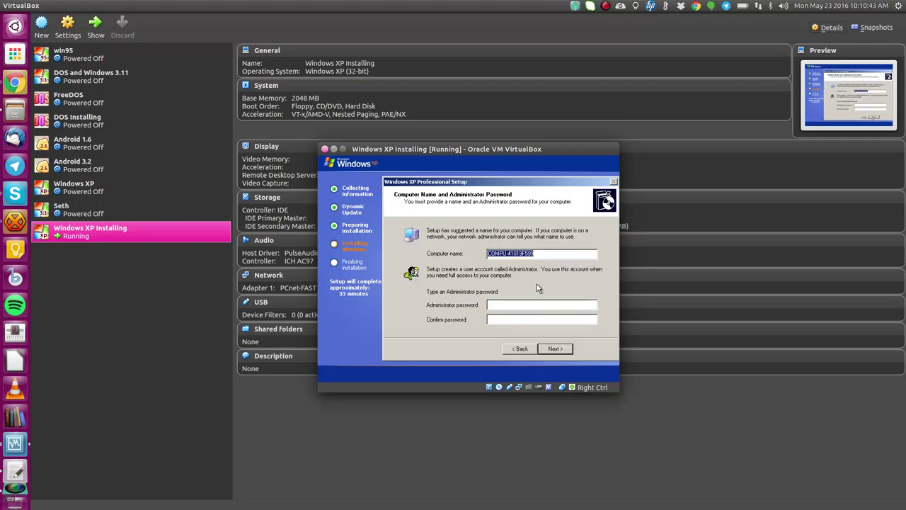
Set the computer name to COMPU-YOUTUBE
click(540, 255)
key(BackSpace)
key(BackSpace)
key(BackSpace)
key(BackSpace)
key(BackSpace)
key(BackSpace)
key(BackSpace)
key(BackSpace)
key(BackSpace)
text(YOUTBUBE)
Enter and confirm the Administrator password, and continue to the date and time settings
click(489, 303)
text(********)
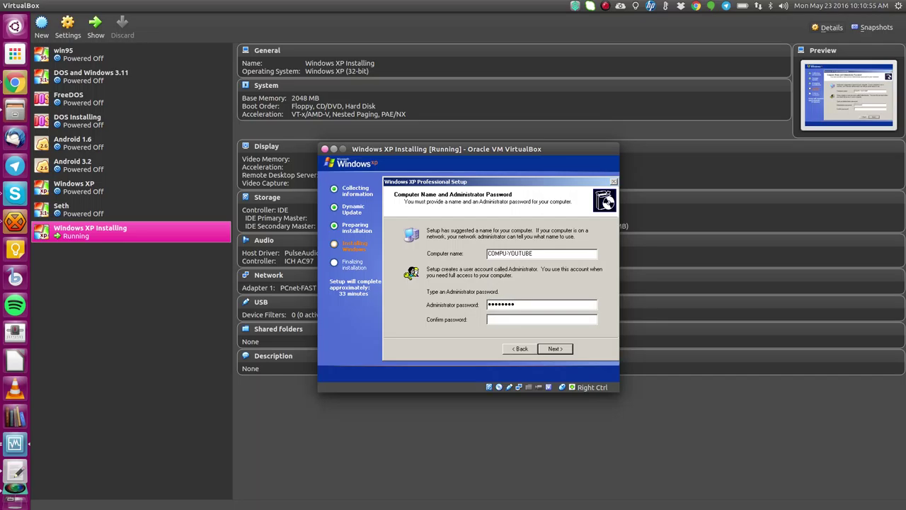
text(********)
key(Return)
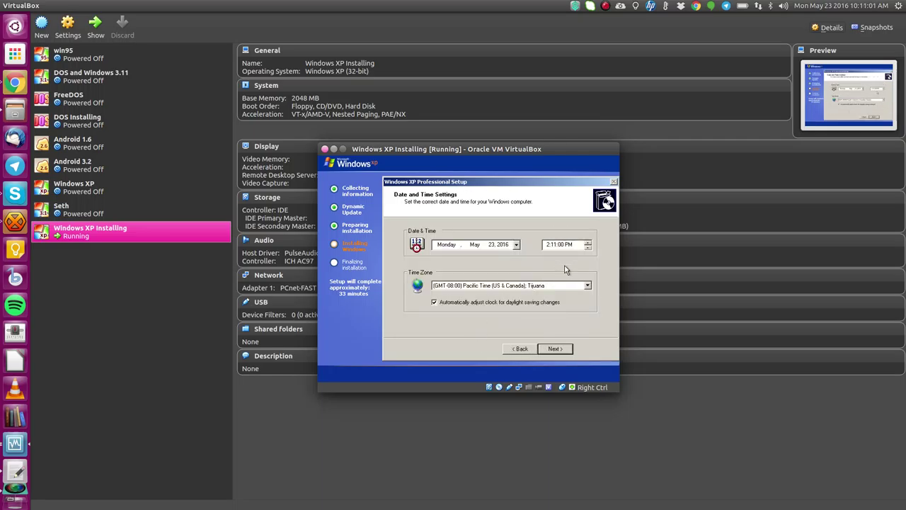
Set the time zone to (GMT-05:00) Eastern Time (US & Canada)
click(553, 285)
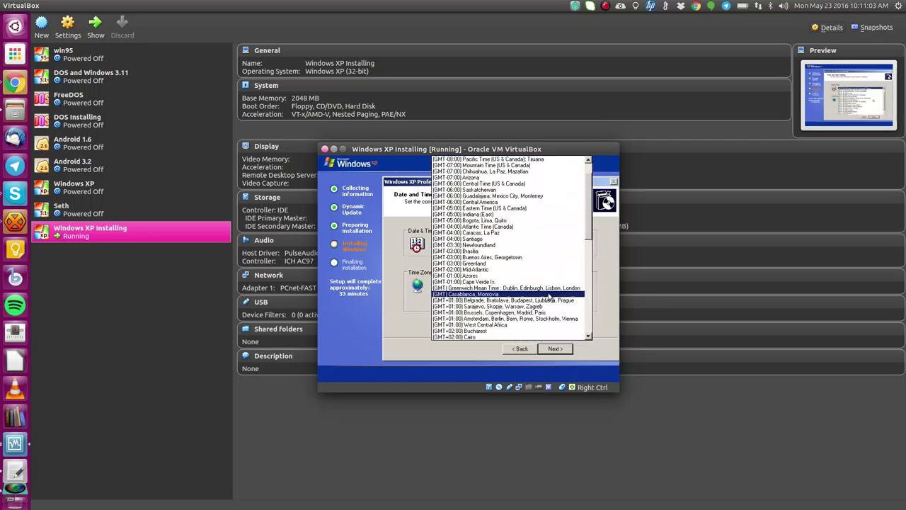
click(540, 289)
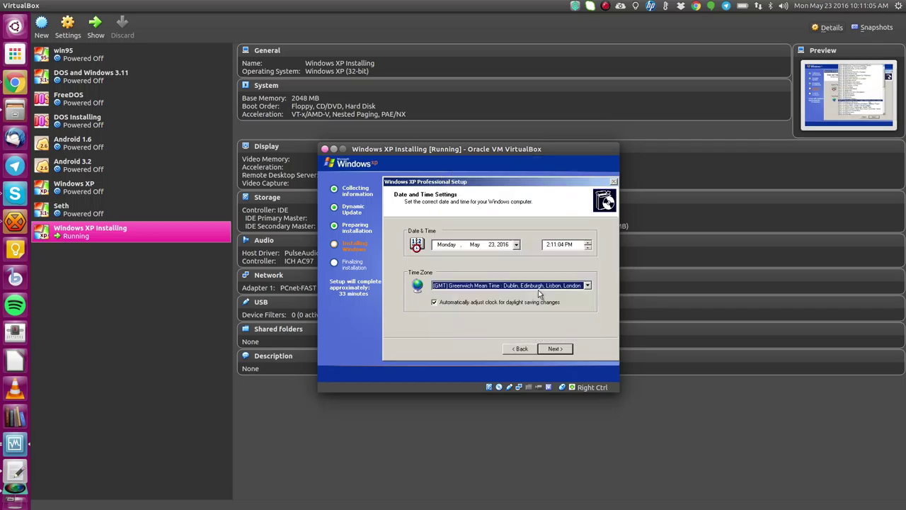
click(541, 289)
scroll(388, 340, down, 5)
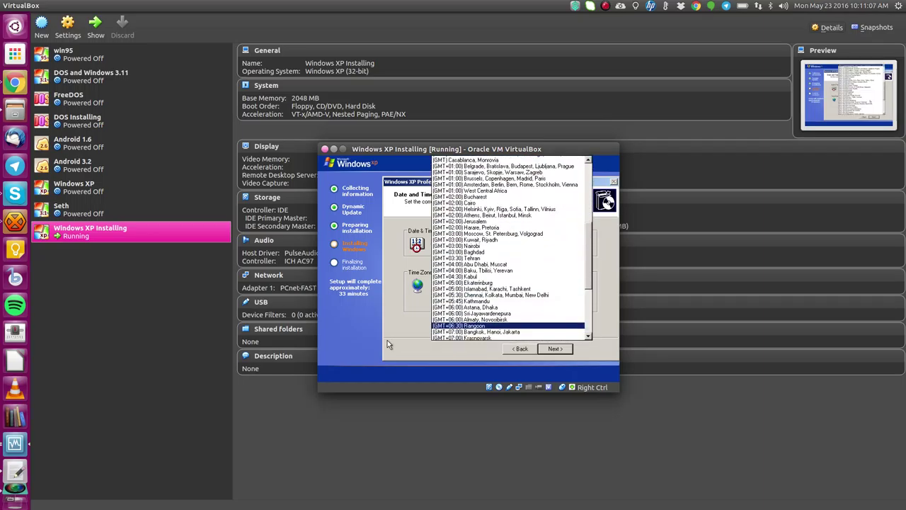
click(405, 321)
click(522, 287)
scroll(519, 276, up, 3)
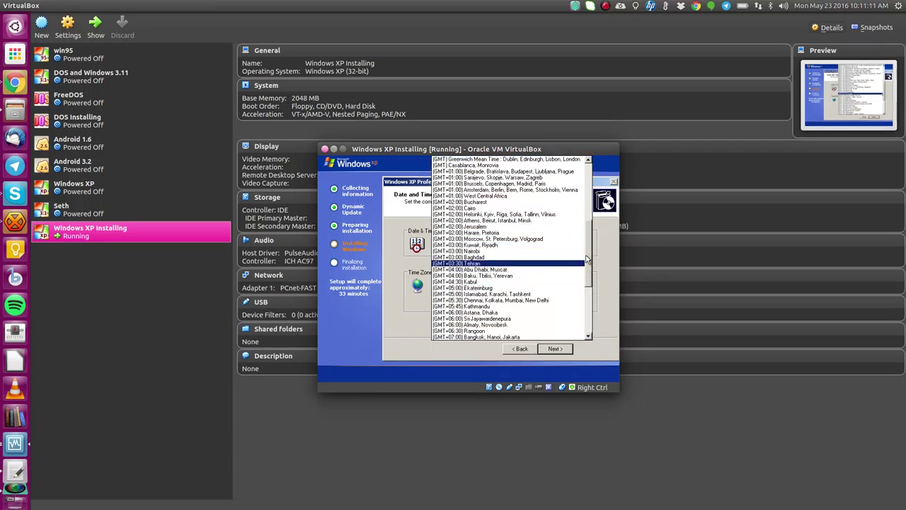
drag(587, 263, 585, 202)
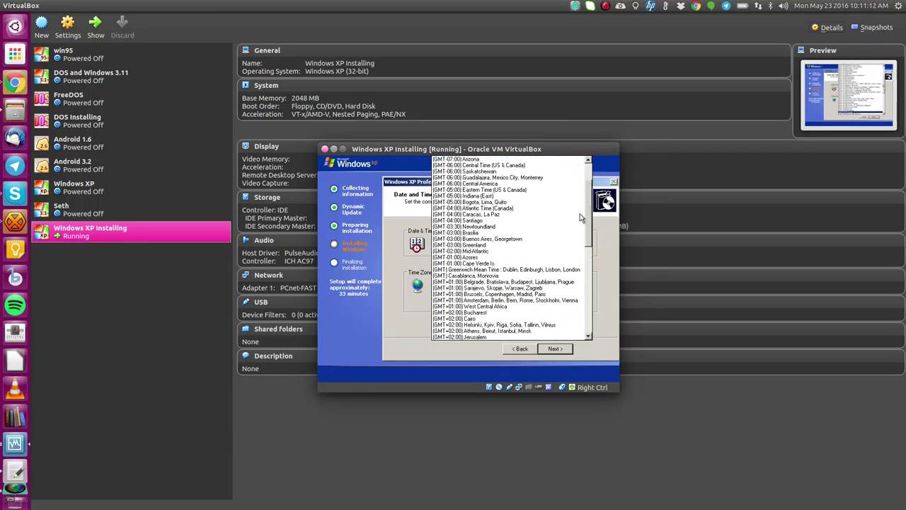
click(512, 193)
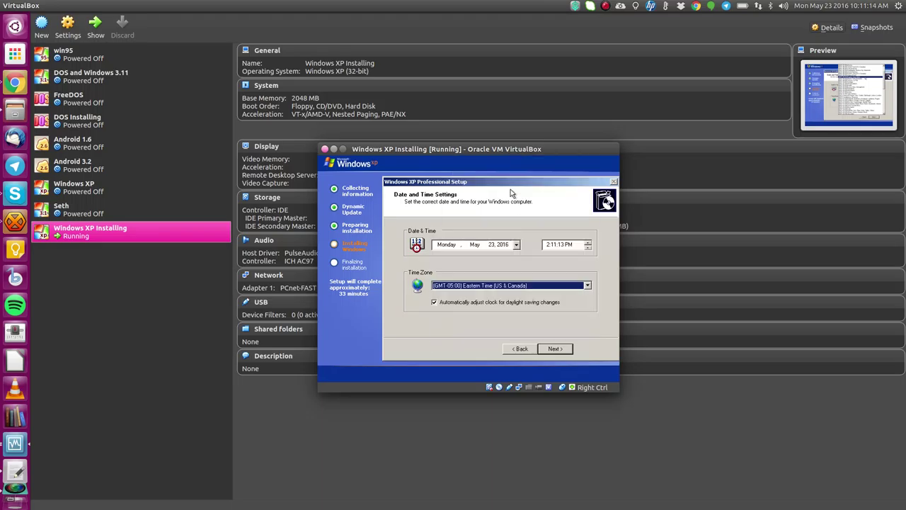
Set the clock's hour to 10 AM and accept the date and time settings
click(547, 245)
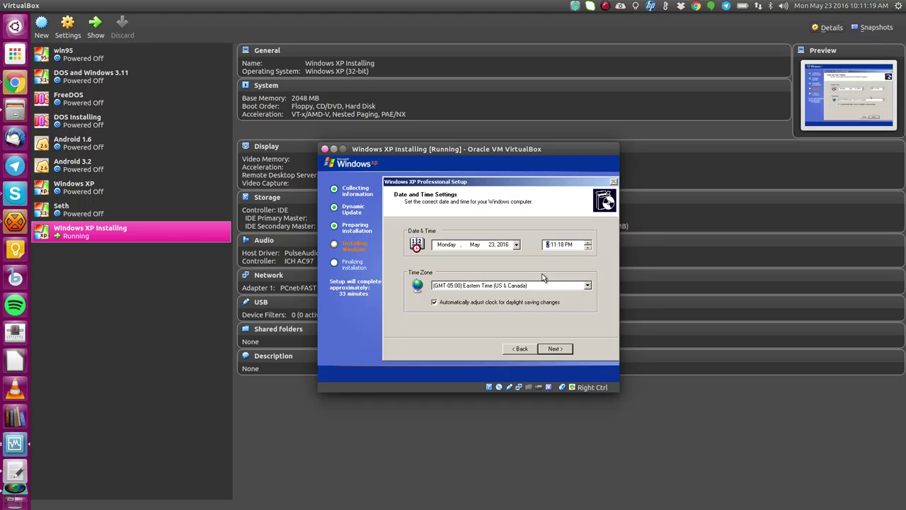
text(10)
click(569, 245)
key(a)
click(504, 246)
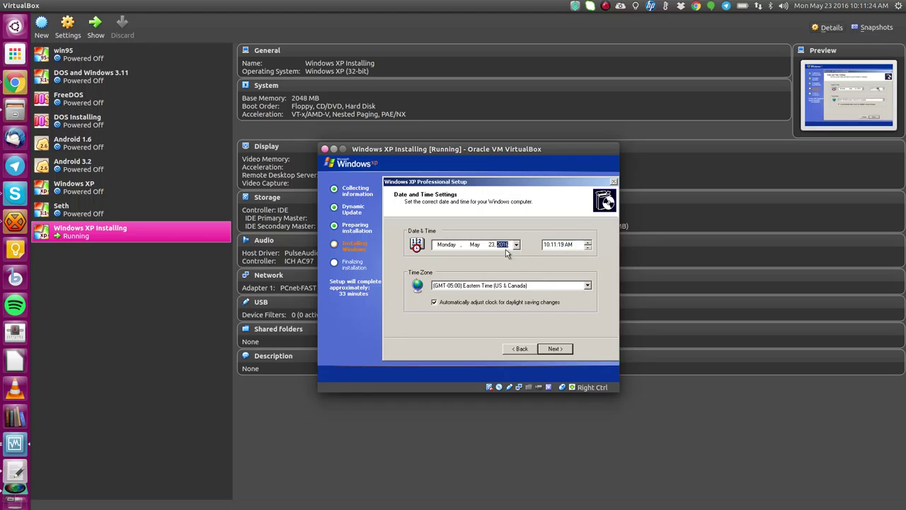
click(561, 246)
click(557, 348)
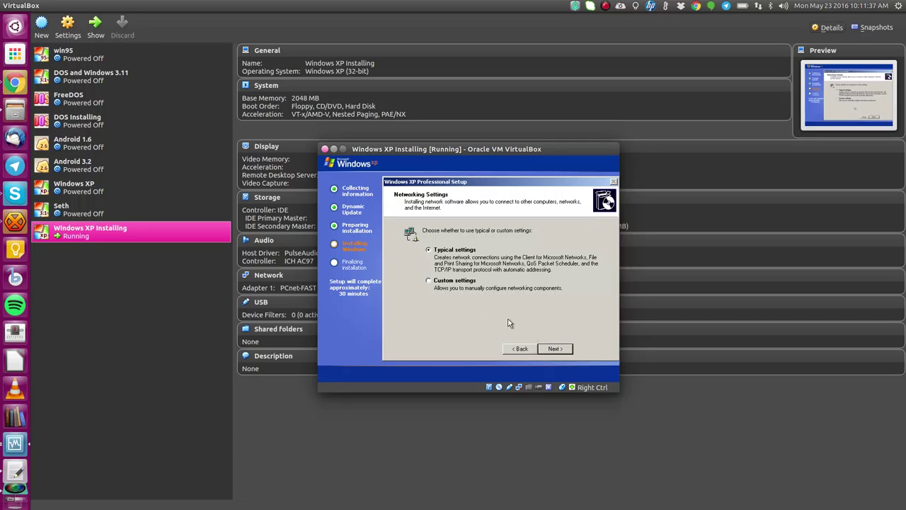
Choose custom network settings, keep the default networking components, and make the computer a member of WORKGROUP
click(458, 281)
click(552, 348)
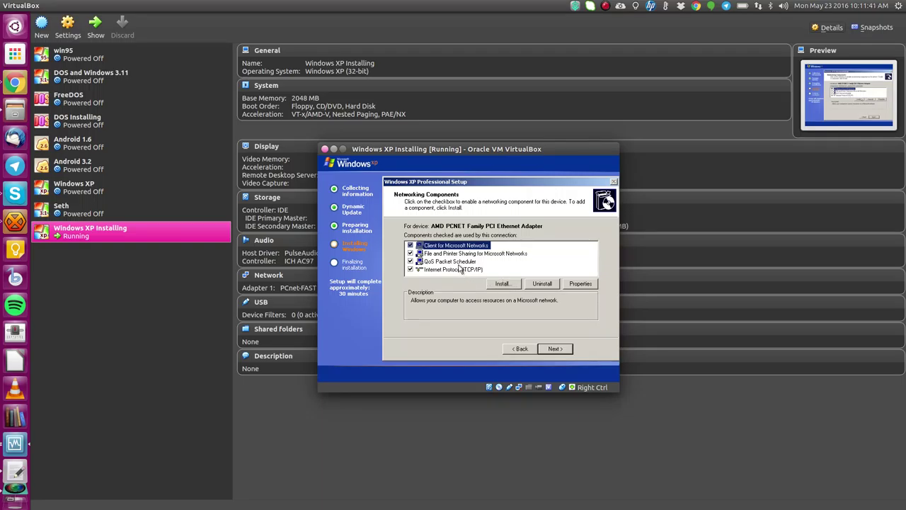
click(554, 350)
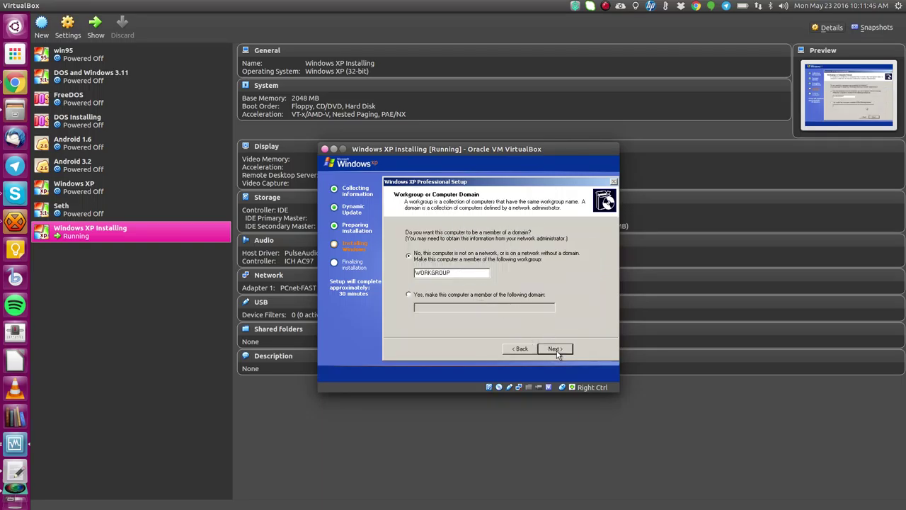
click(555, 349)
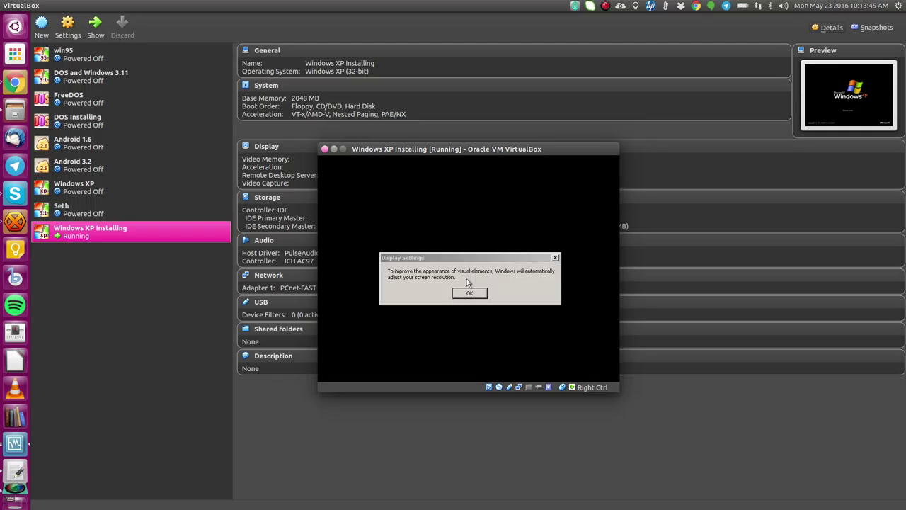
Accept the automatic screen resolution adjustment, start the Windows welcome setup, and choose "Not right now" for Automatic Updates
click(445, 222)
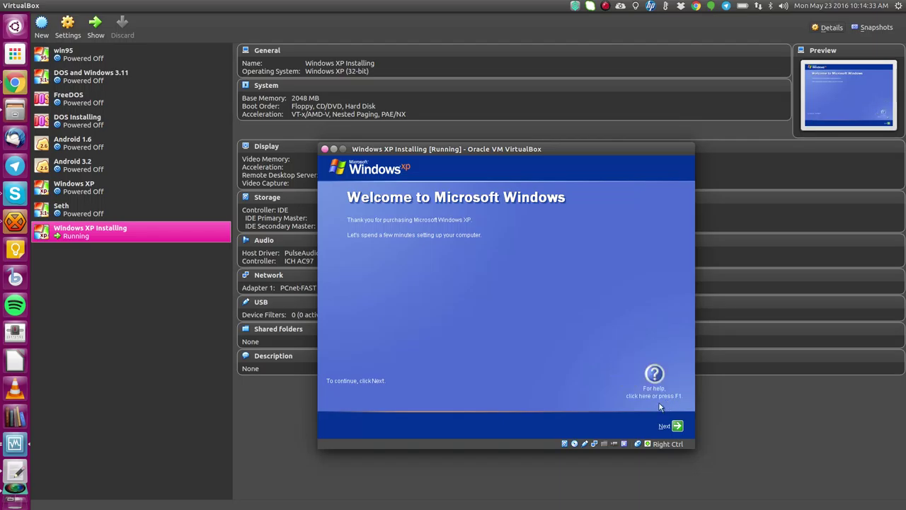
click(674, 426)
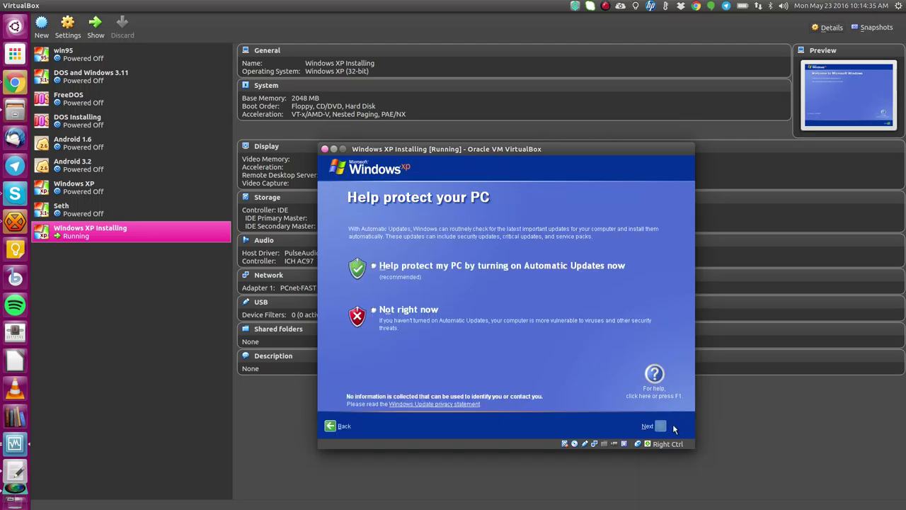
click(394, 310)
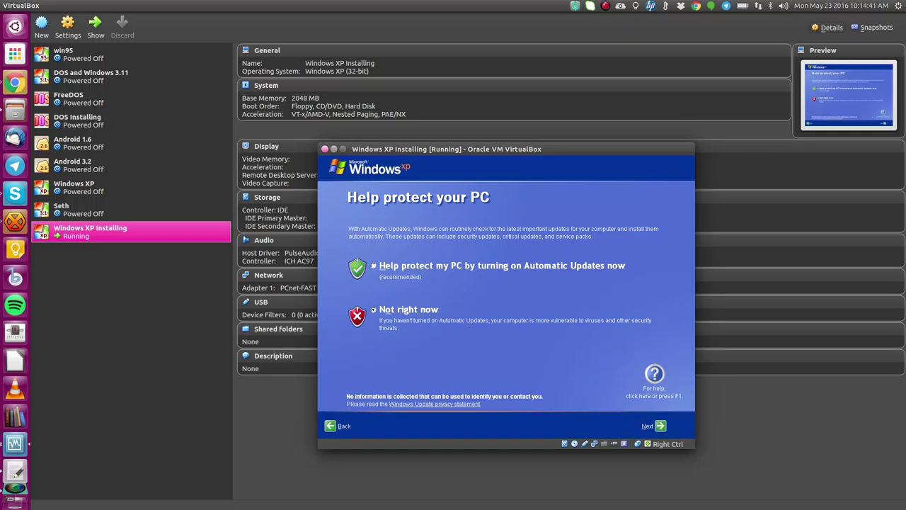
click(660, 425)
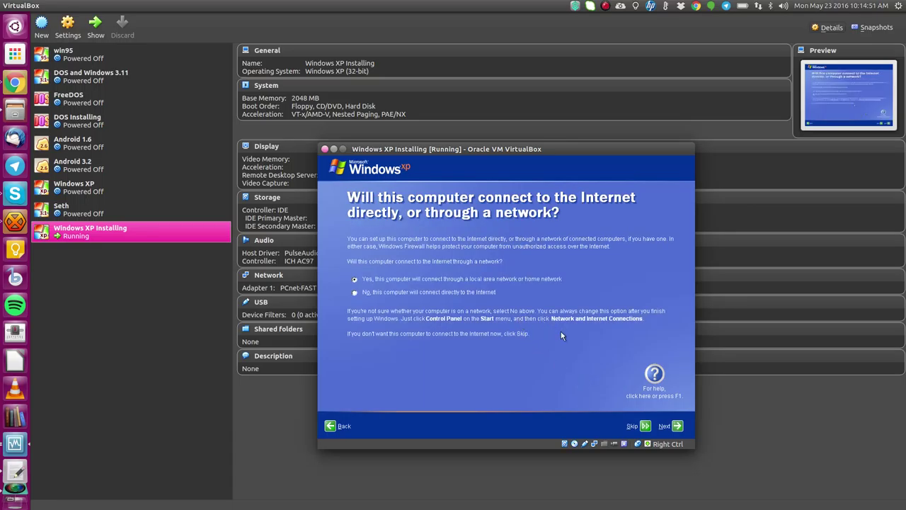
Keep the local area network Internet connection and decline online registration with Microsoft for now
click(677, 426)
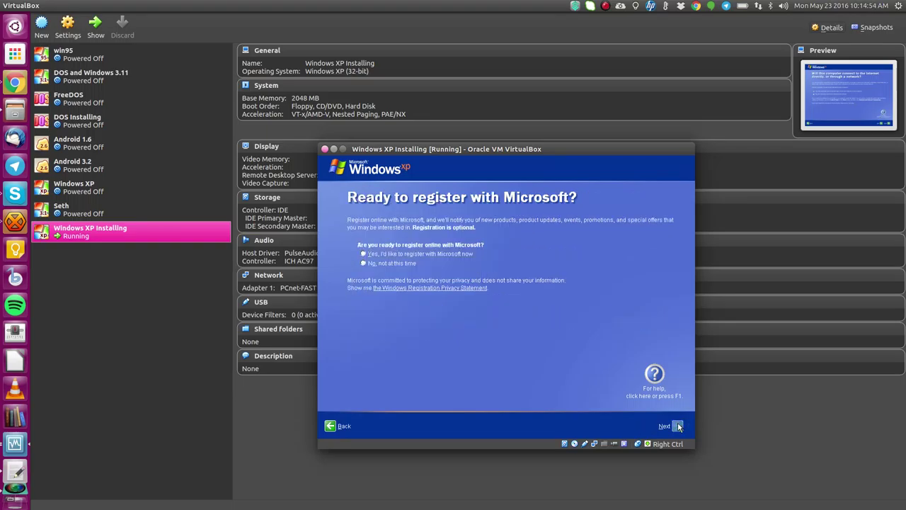
click(395, 262)
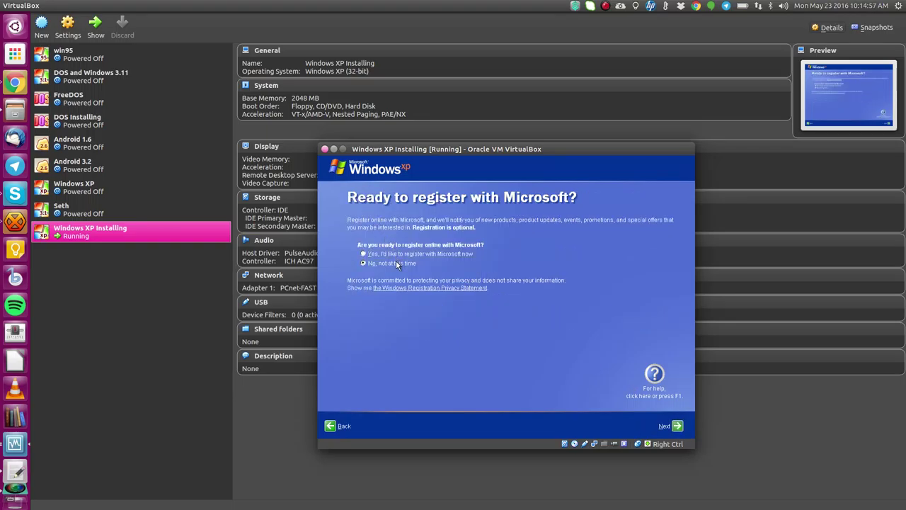
click(675, 426)
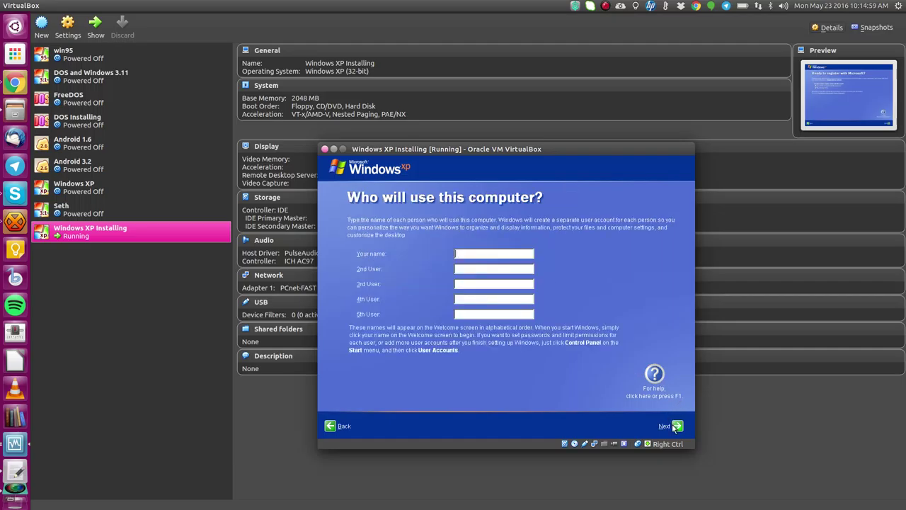
Enter "Compu" as the first user's name and finish the setup to reach the clear Windows XP desktop
text(Compu)
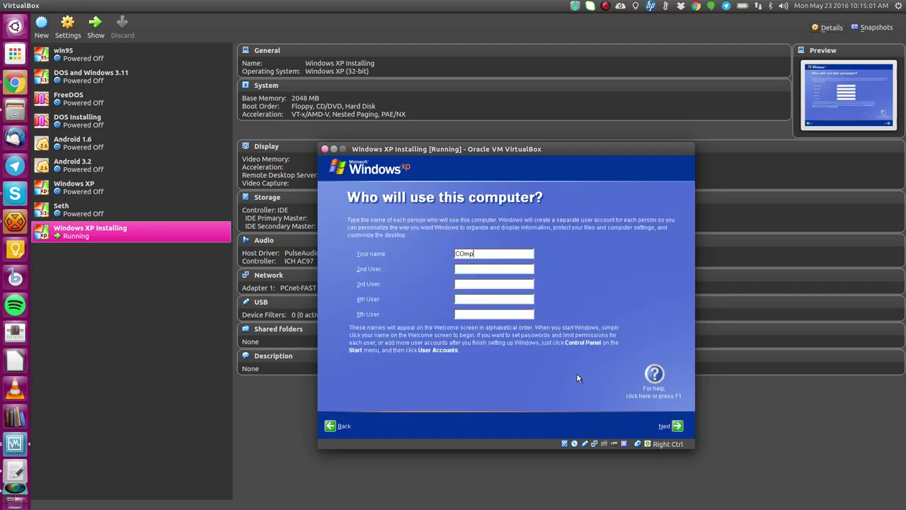
key(BackSpace)
key(BackSpace)
key(BackSpace)
key(BackSpace)
text(omputer)
click(675, 426)
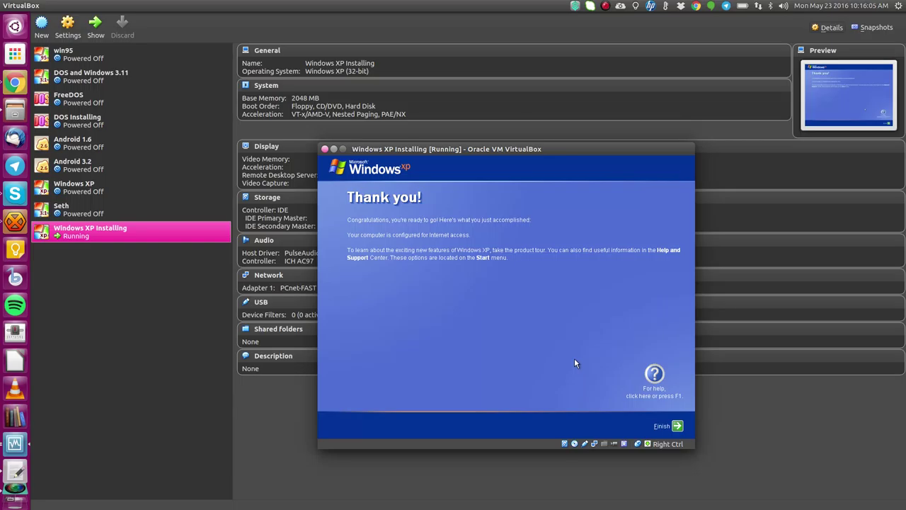
click(674, 425)
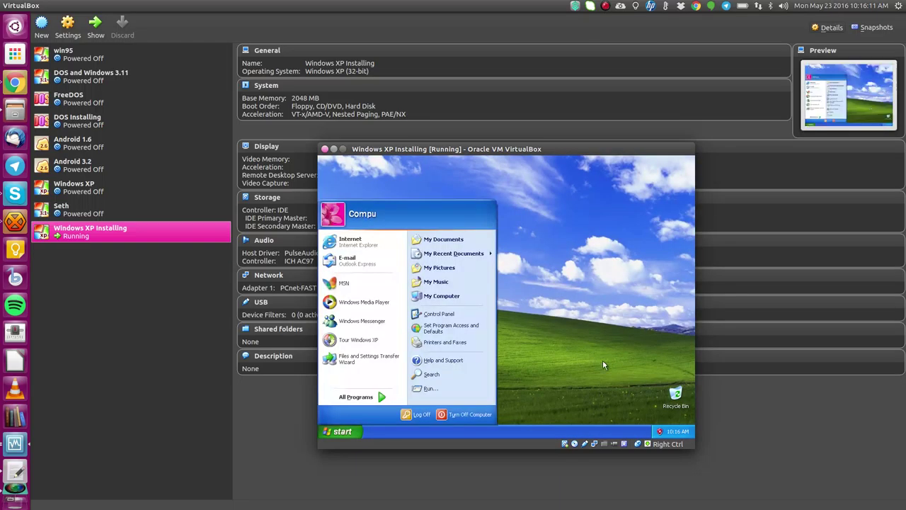
click(572, 370)
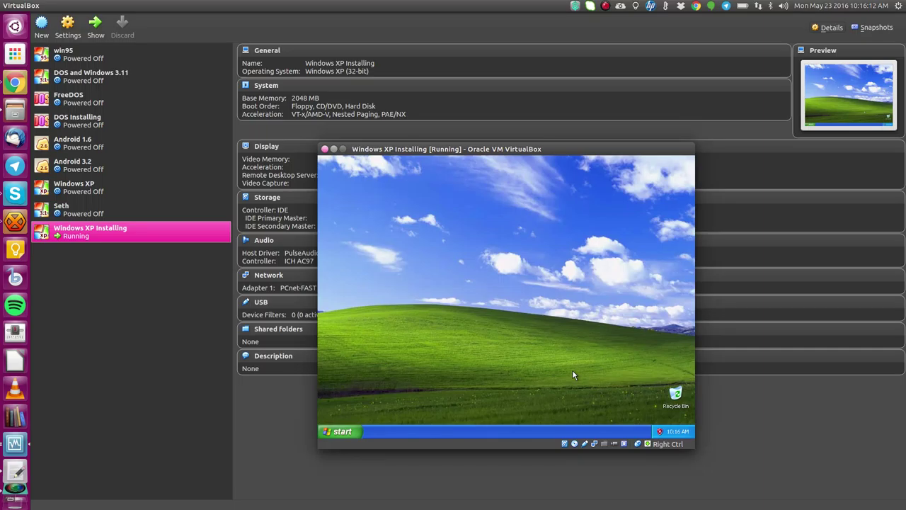
Insert the Guest Additions CD image into the running virtual machine
click(574, 446)
click(588, 444)
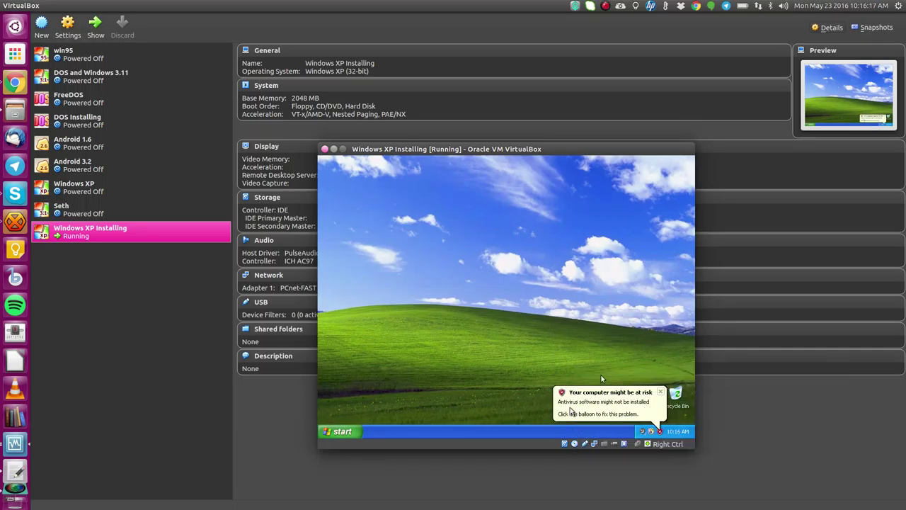
click(46, 5)
mouse_move(94, 5)
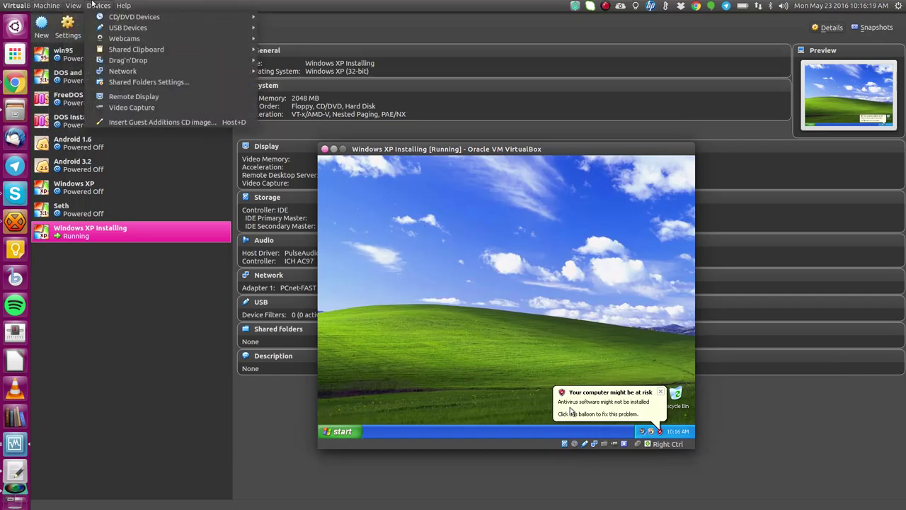
click(148, 122)
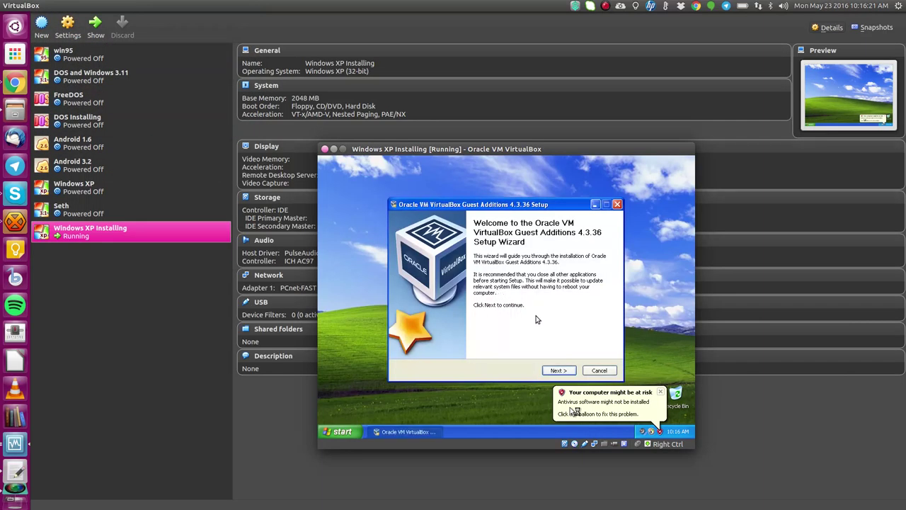
Start installing the VirtualBox Guest Additions 4.3.36 with the default destination folder and components
click(558, 370)
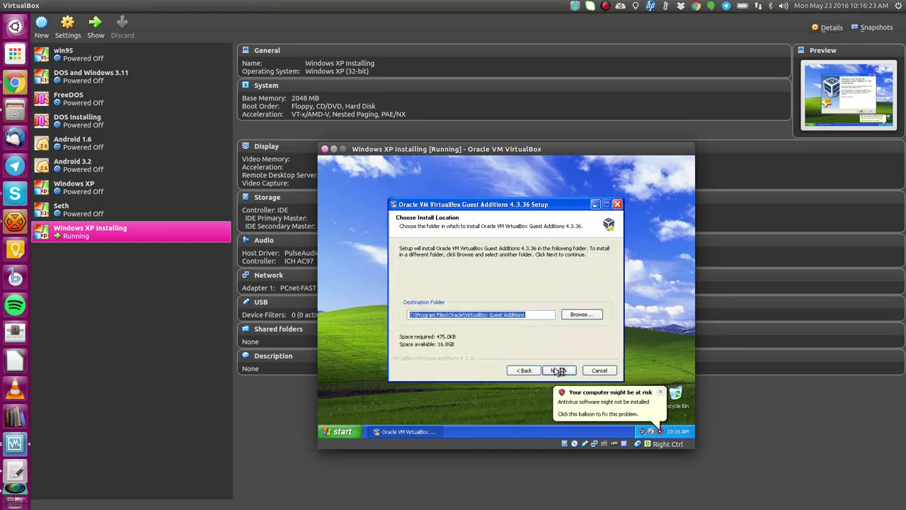
click(559, 370)
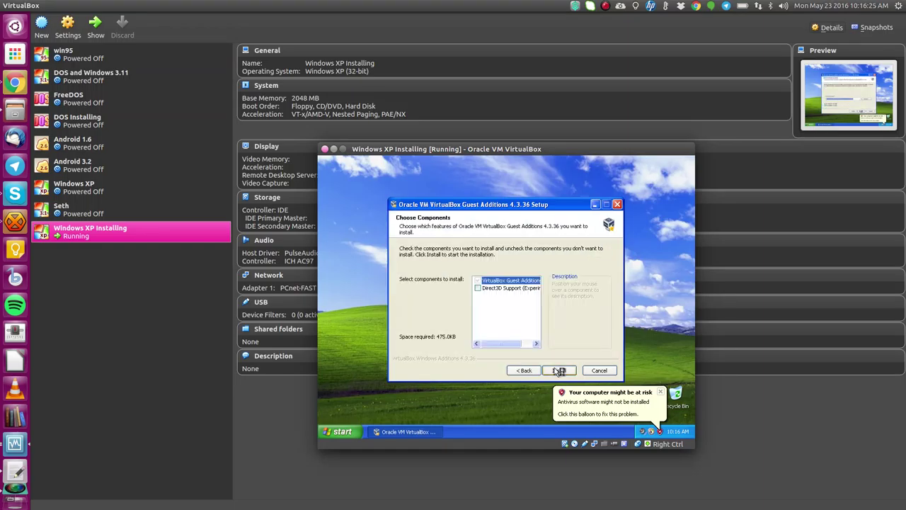
click(557, 373)
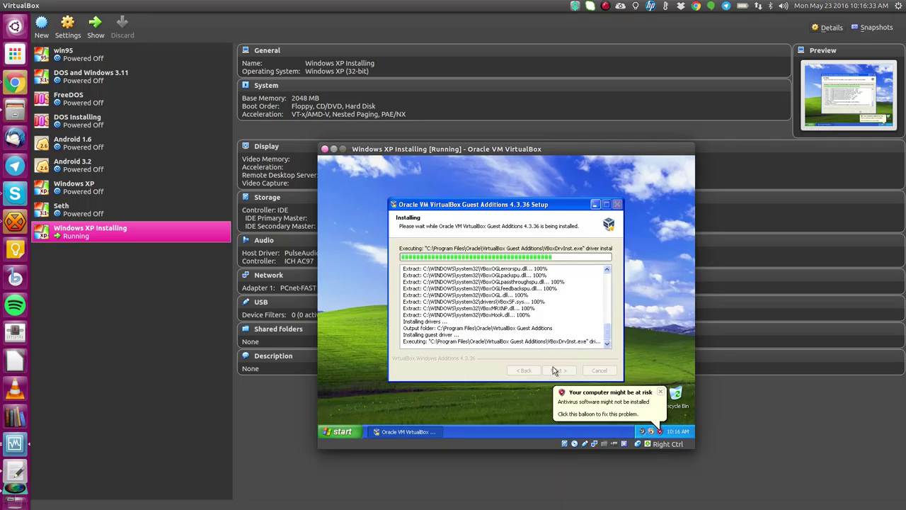
Finish installing the Guest Additions, continuing despite the Windows Logo testing warnings, dismiss the notification balloons and reboot the virtual machine now
click(660, 392)
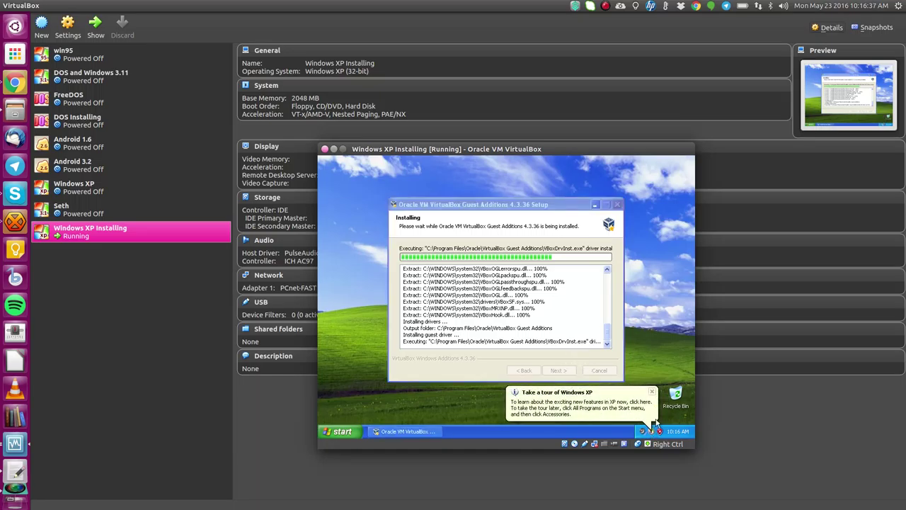
click(652, 393)
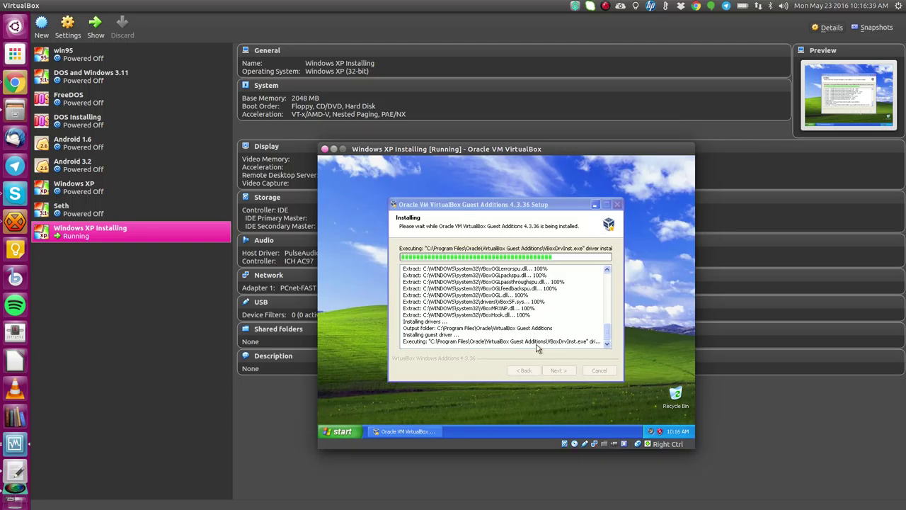
click(498, 362)
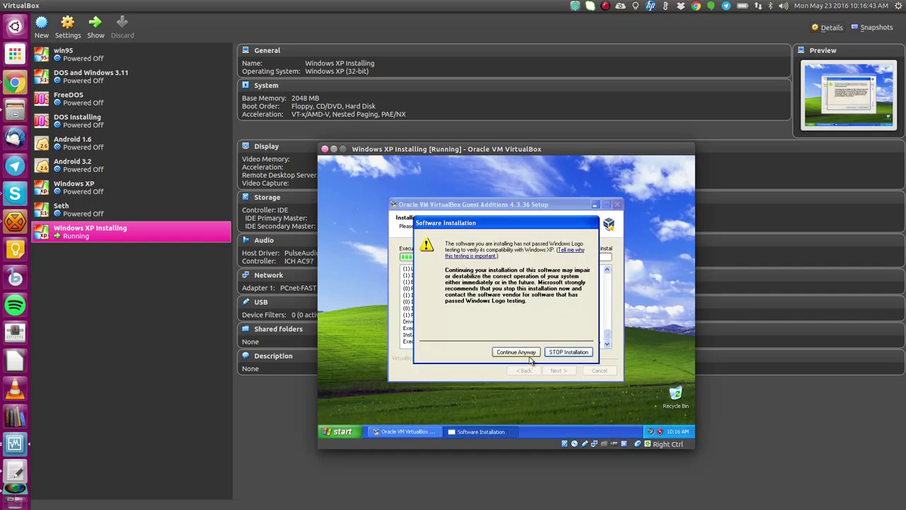
click(525, 353)
click(528, 354)
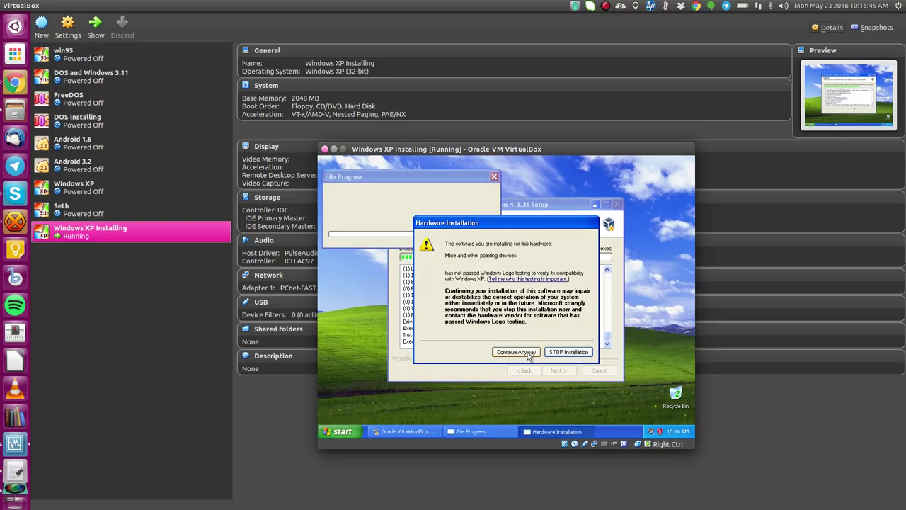
click(528, 354)
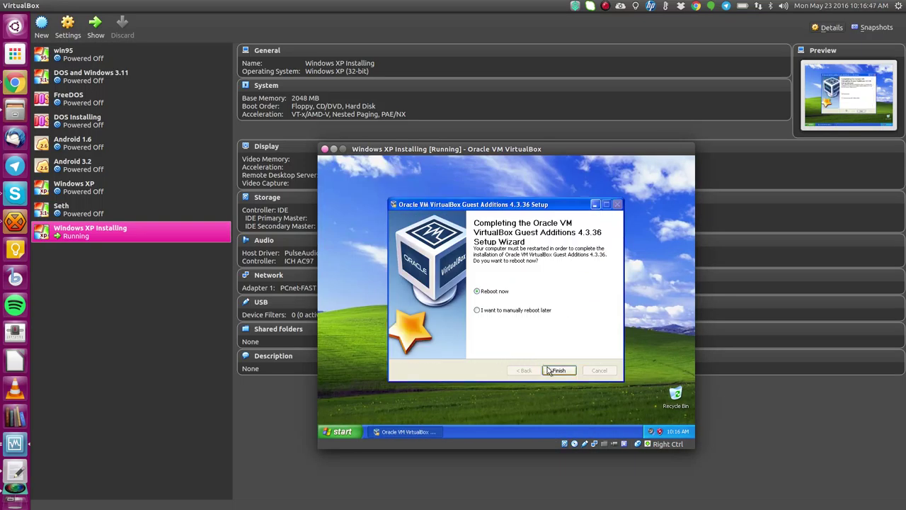
click(548, 368)
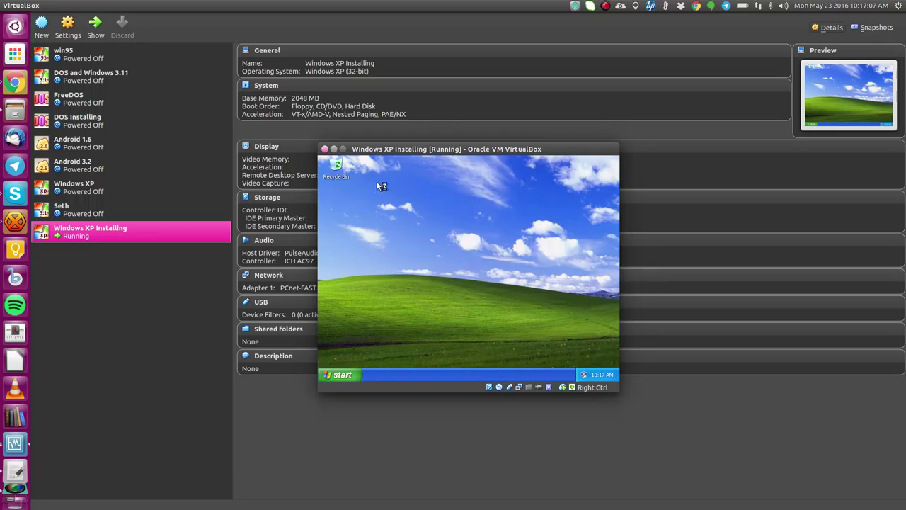
Maximize the virtual machine window, let Windows automatically correct the screen resolution and color depth, and dismiss the Windows XP tour offer
click(342, 149)
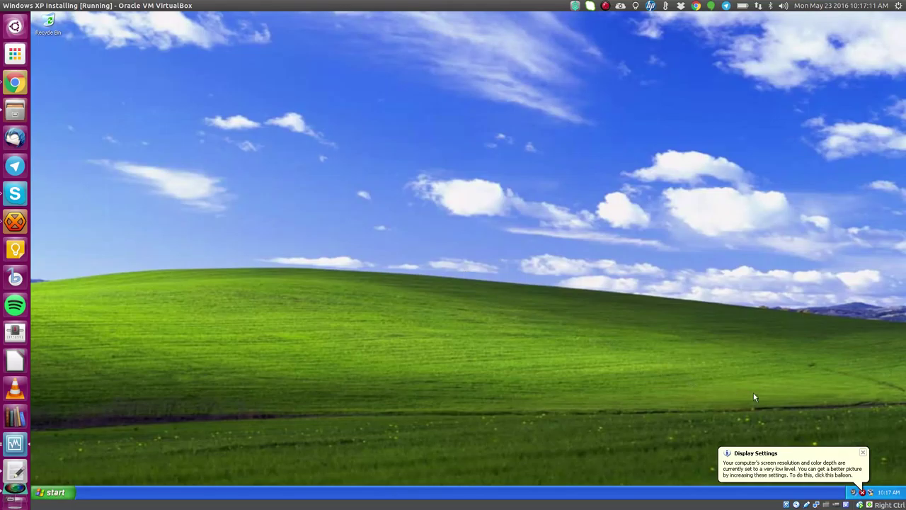
click(852, 475)
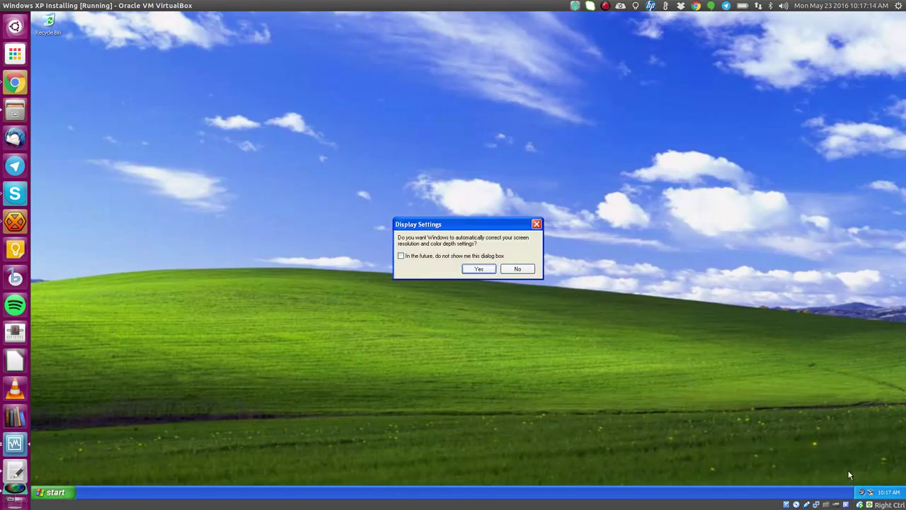
click(479, 269)
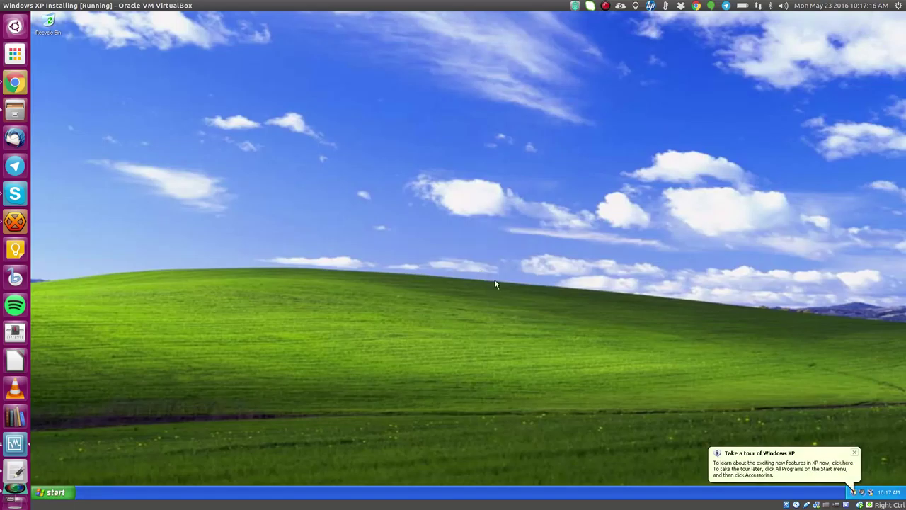
click(854, 453)
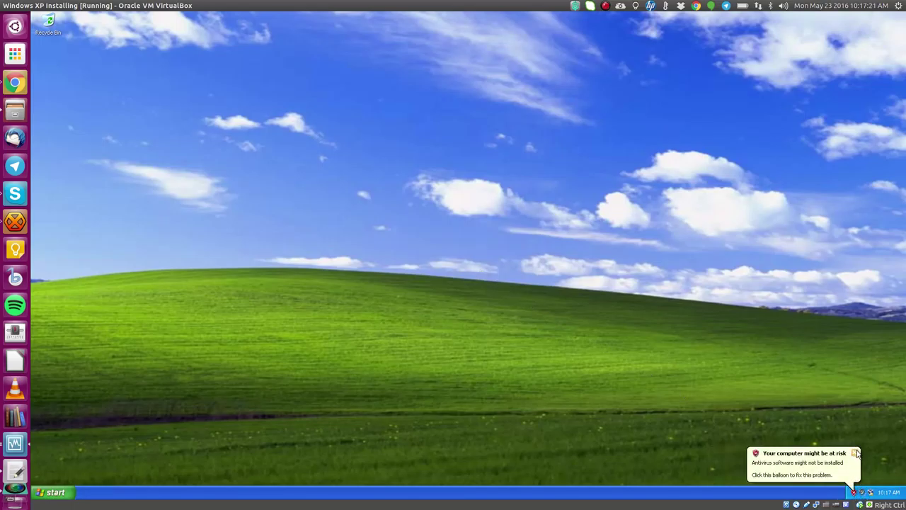
Tell Windows Security Center that the antivirus program will be monitored by yourself, then close it
click(855, 452)
double_click(855, 493)
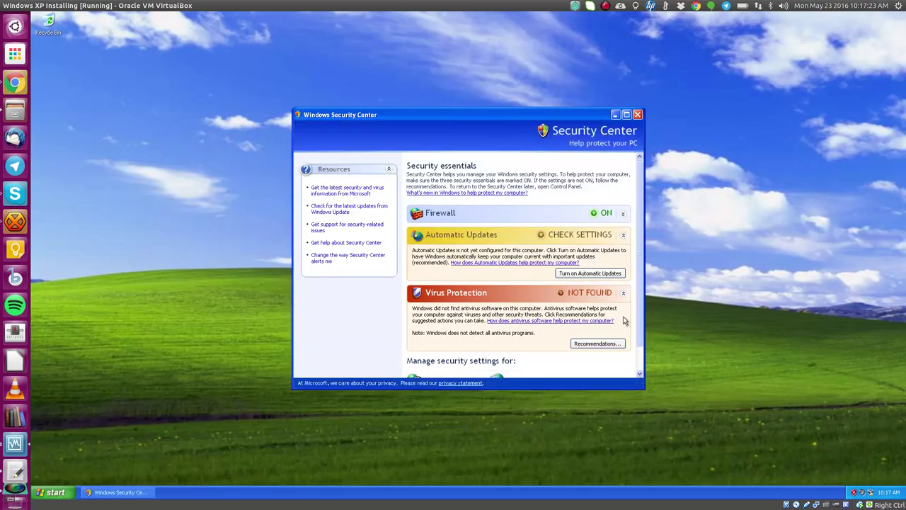
click(599, 344)
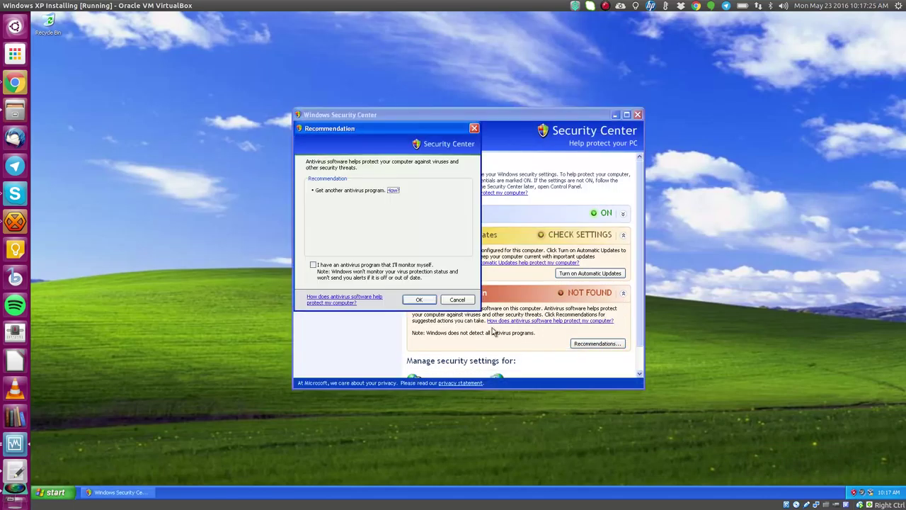
click(319, 267)
click(421, 301)
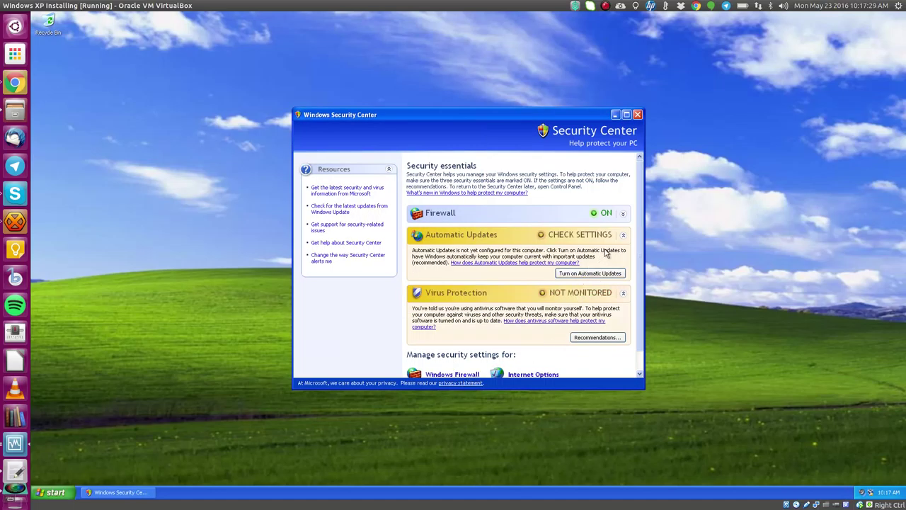
click(637, 114)
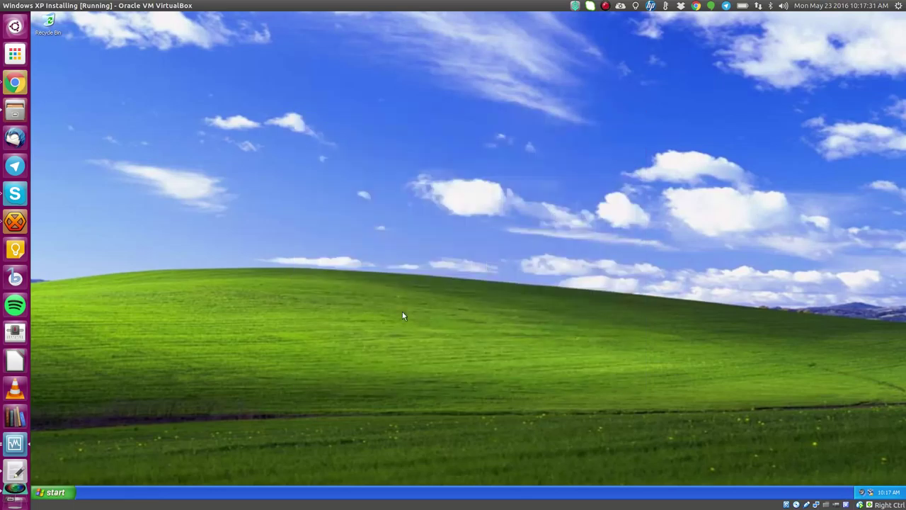
Open Display Properties through the Appearance and Themes category of the Windows XP Control Panel
click(56, 493)
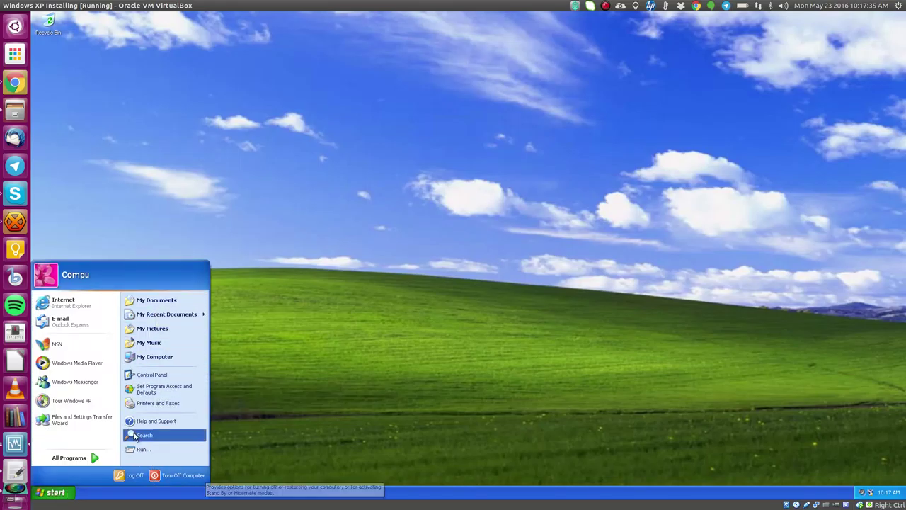
click(151, 374)
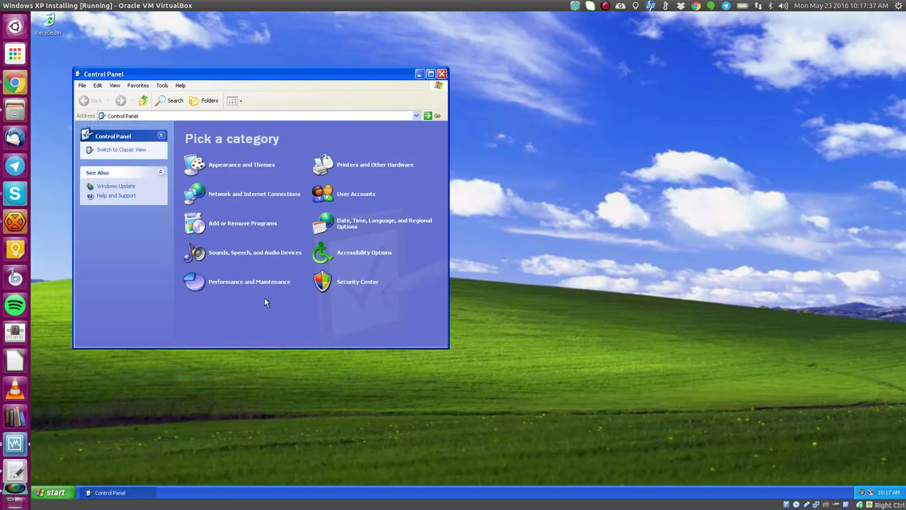
click(229, 166)
click(211, 267)
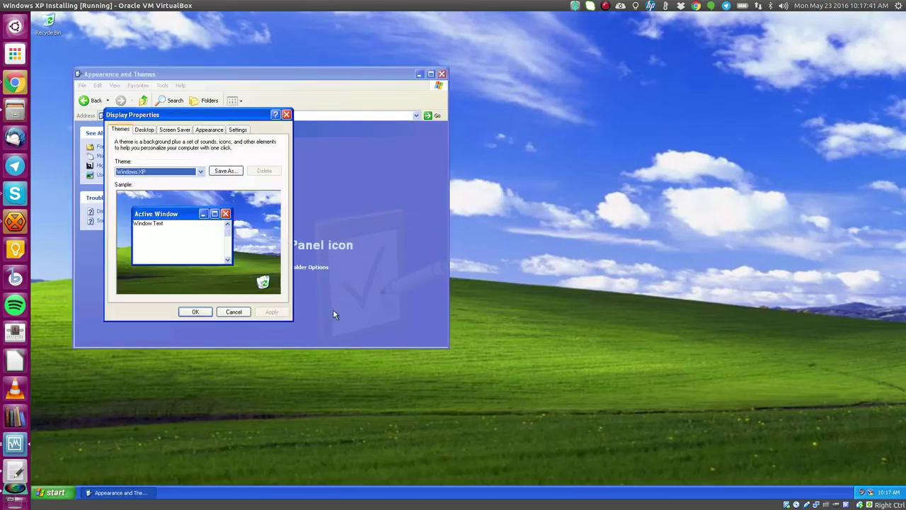
Preview the Olive Green color scheme, then apply the Silver color scheme to the desktop's windows and buttons
click(144, 129)
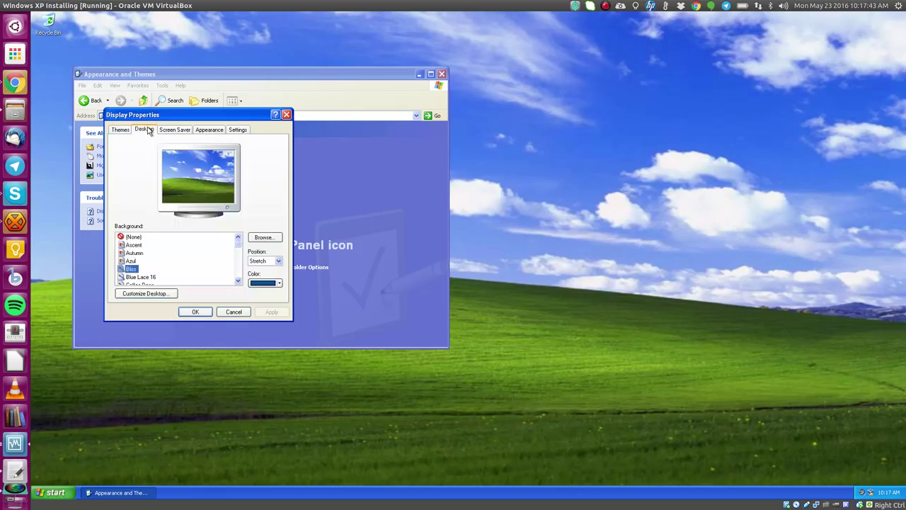
click(174, 129)
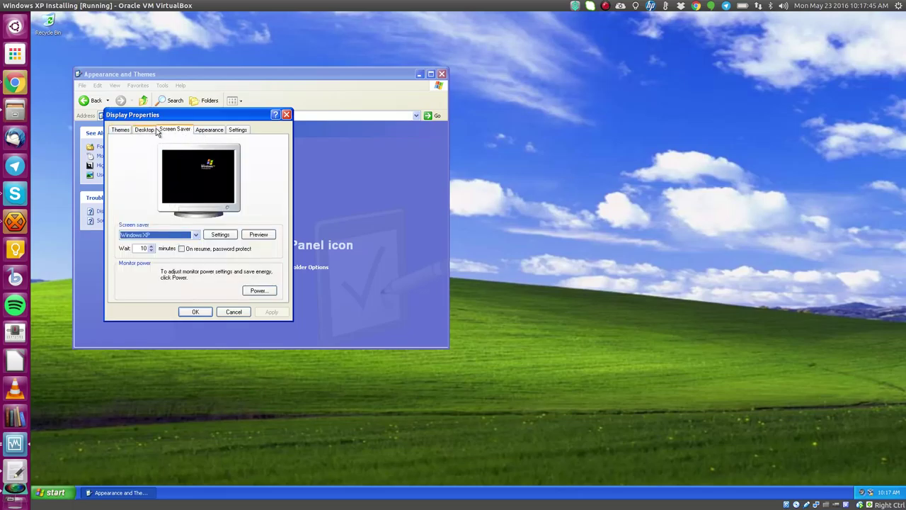
click(205, 131)
click(168, 270)
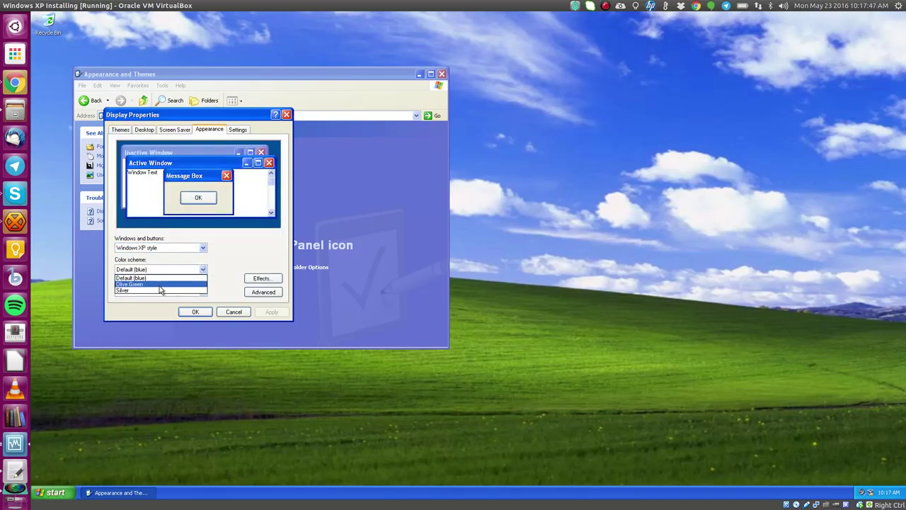
click(161, 283)
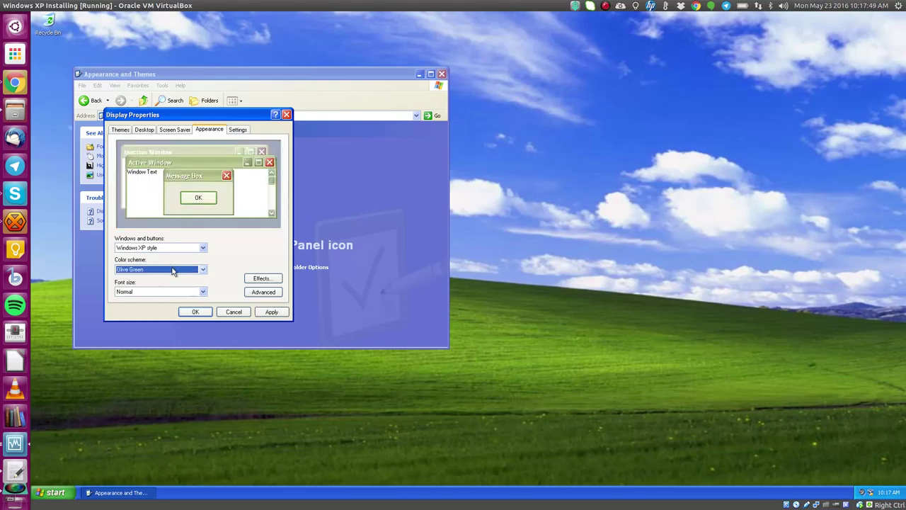
click(174, 270)
click(168, 293)
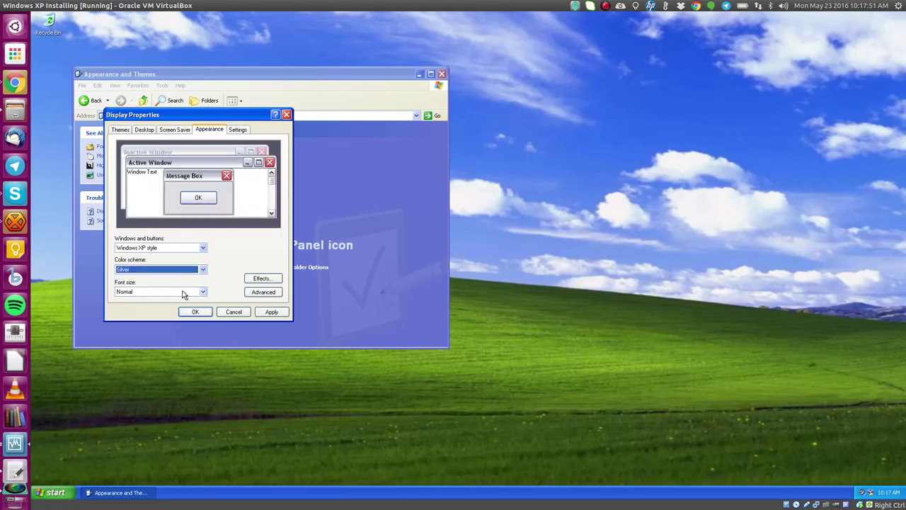
click(270, 311)
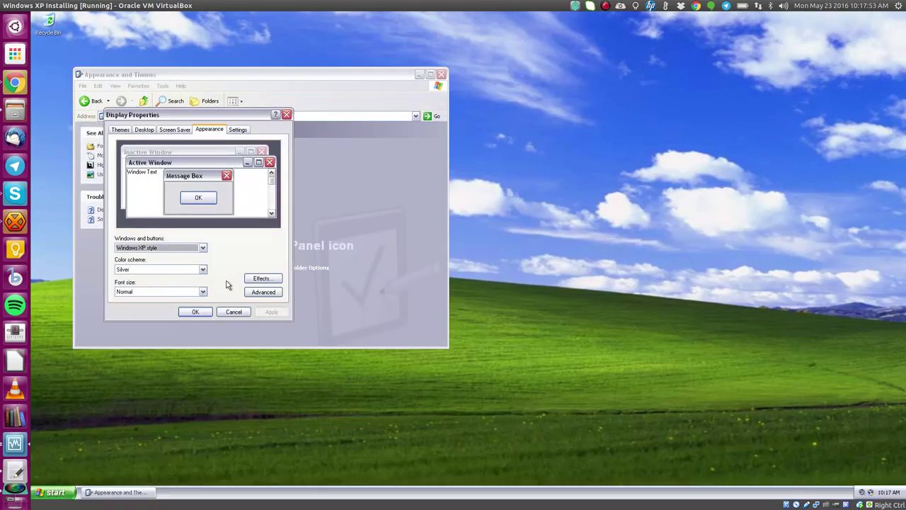
Choose 3D Pipes as the screen saver in Display Properties
click(174, 129)
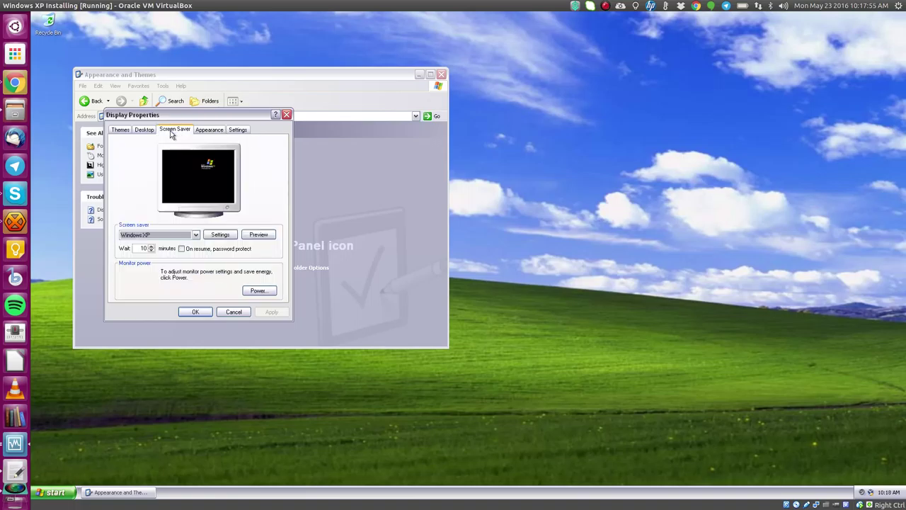
click(190, 236)
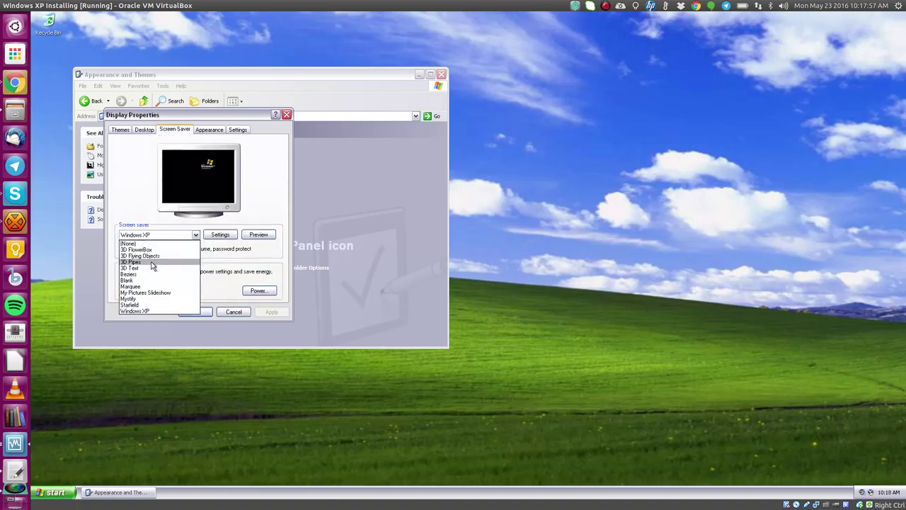
click(152, 266)
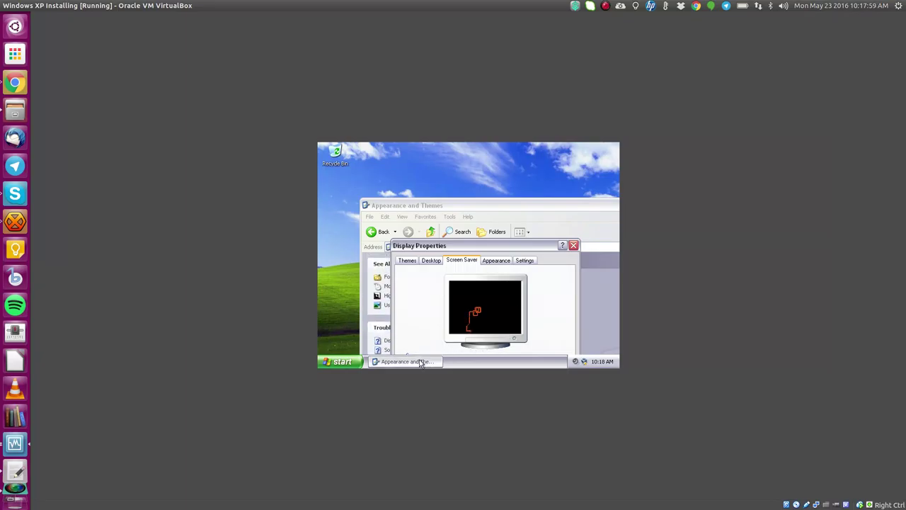
drag(451, 248, 406, 151)
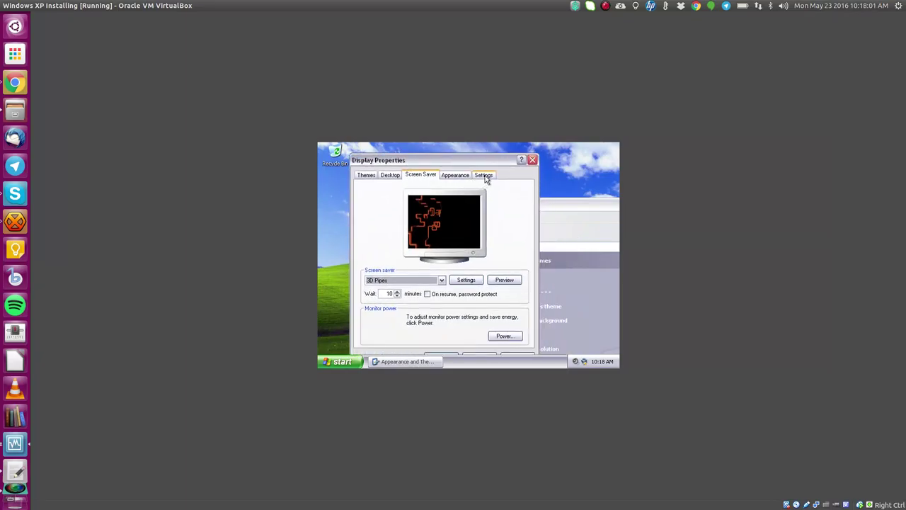
click(486, 176)
click(193, 57)
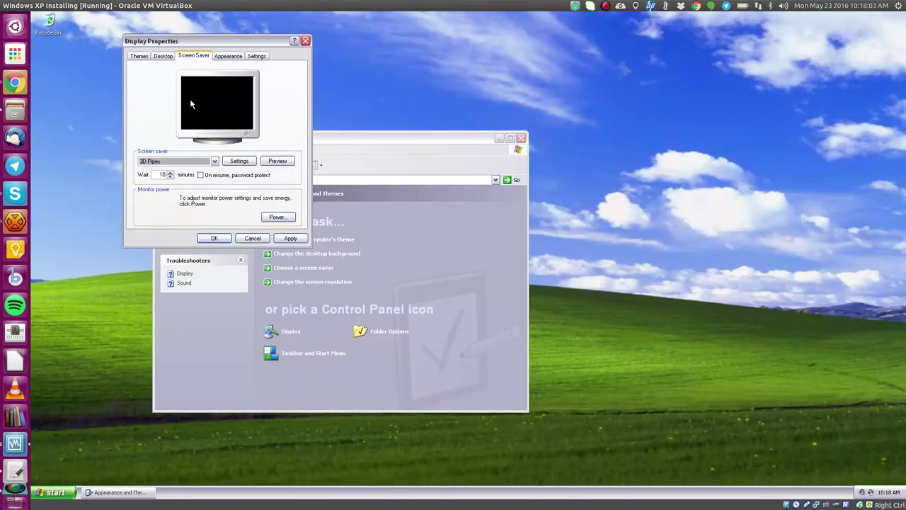
Configure the 3D Pipes screen saver with multiple pipes and the Mixed joint type, and apply it
click(244, 162)
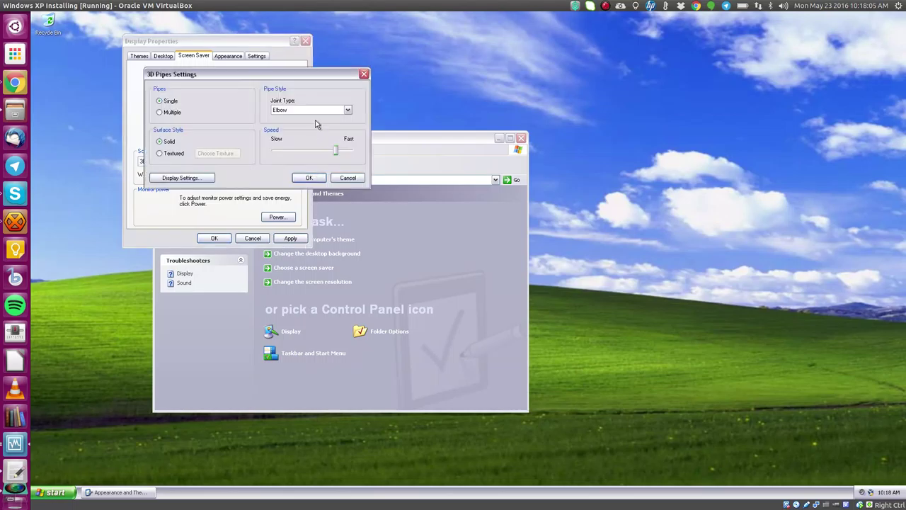
click(330, 110)
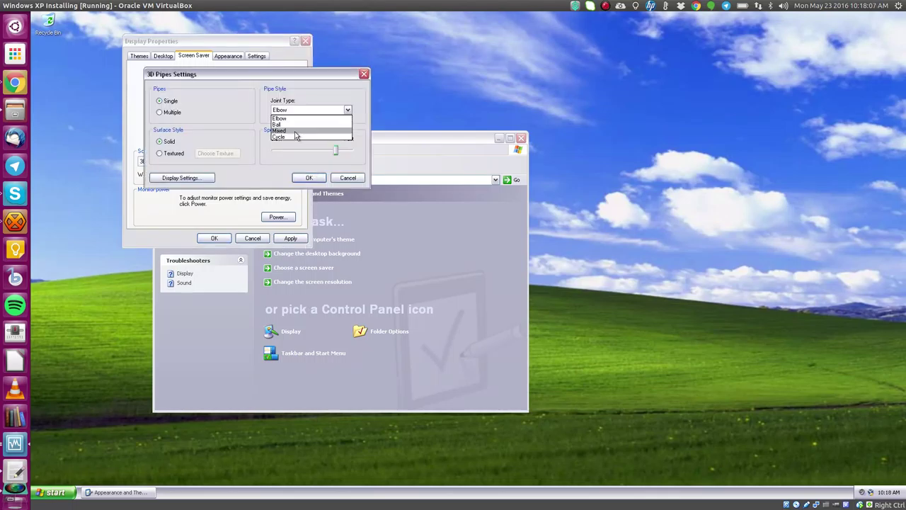
click(296, 130)
click(162, 113)
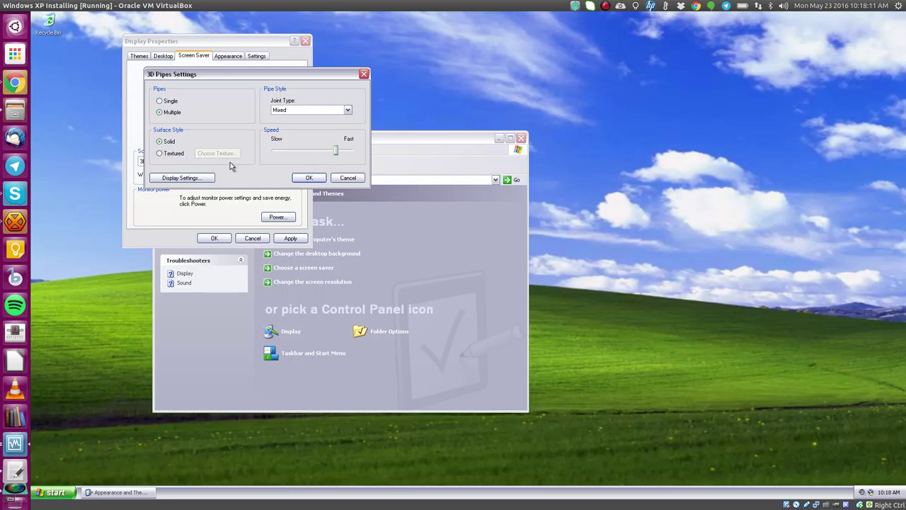
click(306, 178)
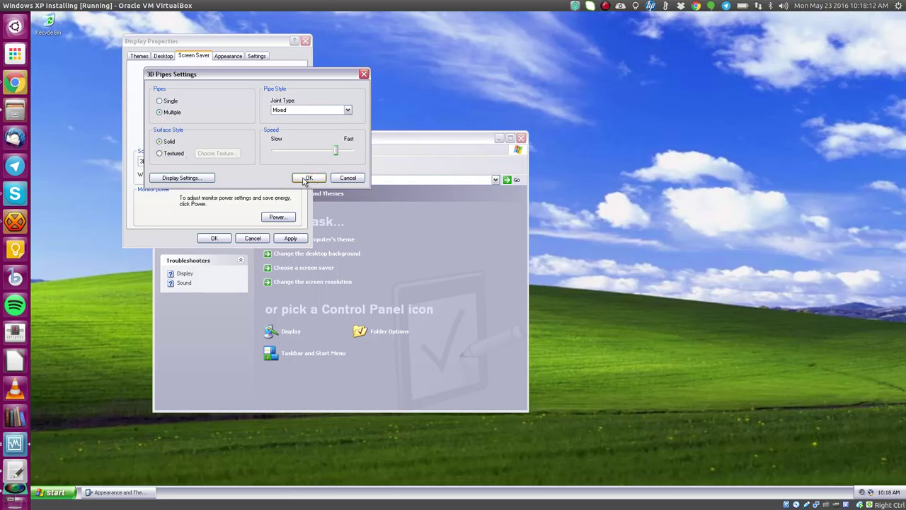
click(291, 238)
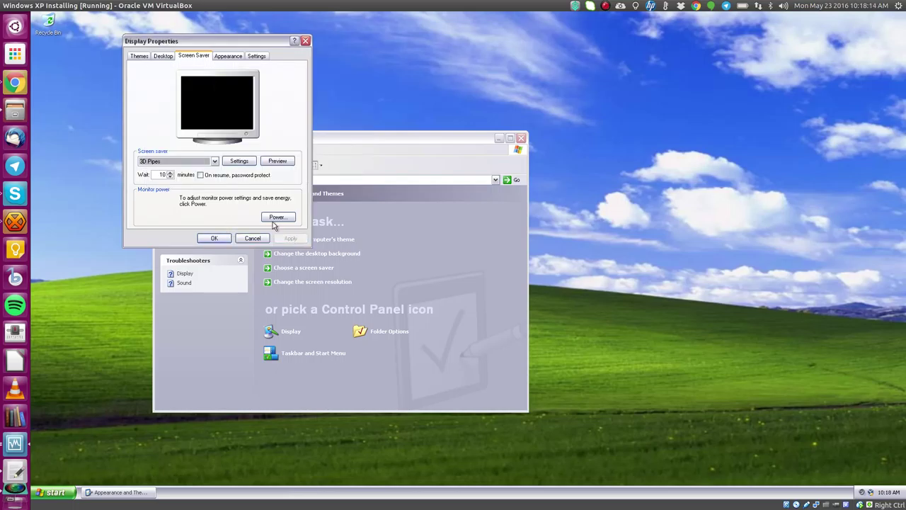
Browse the desktop background list in Display Properties and select the Vortec space picture
click(162, 55)
scroll(191, 195, down, 4)
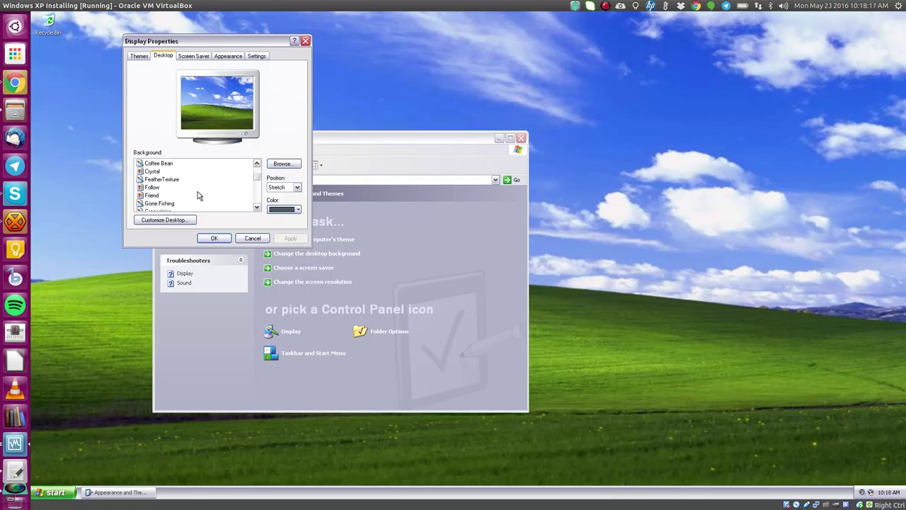
scroll(197, 192, down, 2)
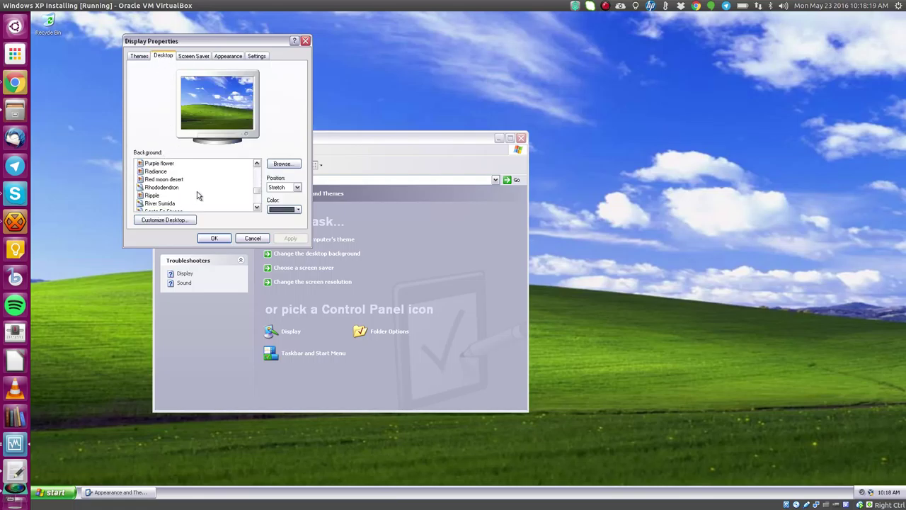
click(163, 172)
key(Down)
key(Down)
key(Down)
key(Down)
key(Down)
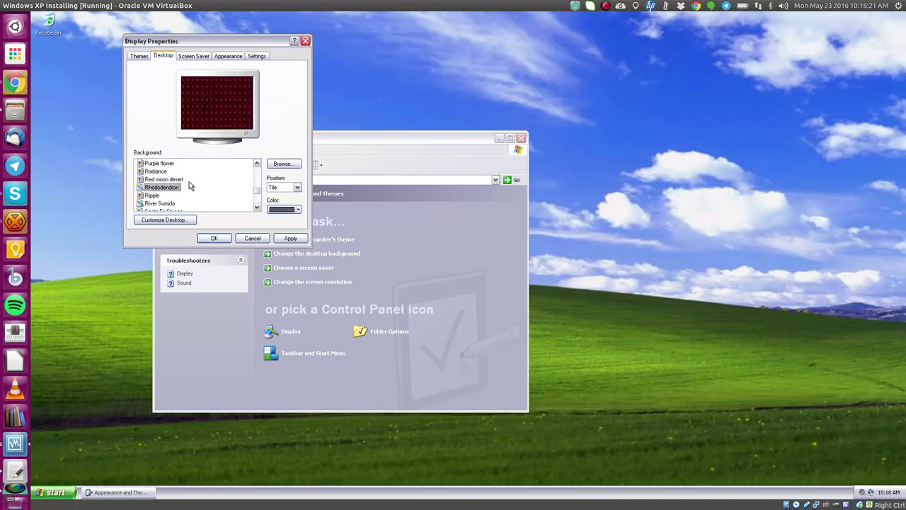
key(Down)
key(Down)
key(Down)
key(Down)
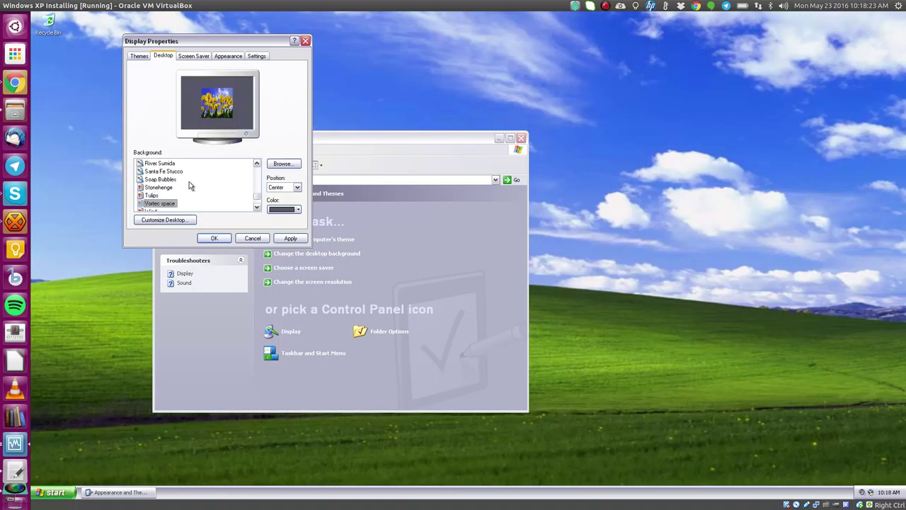
Set the Vortec space background's position to Stretch and apply it to the desktop
click(281, 188)
click(279, 211)
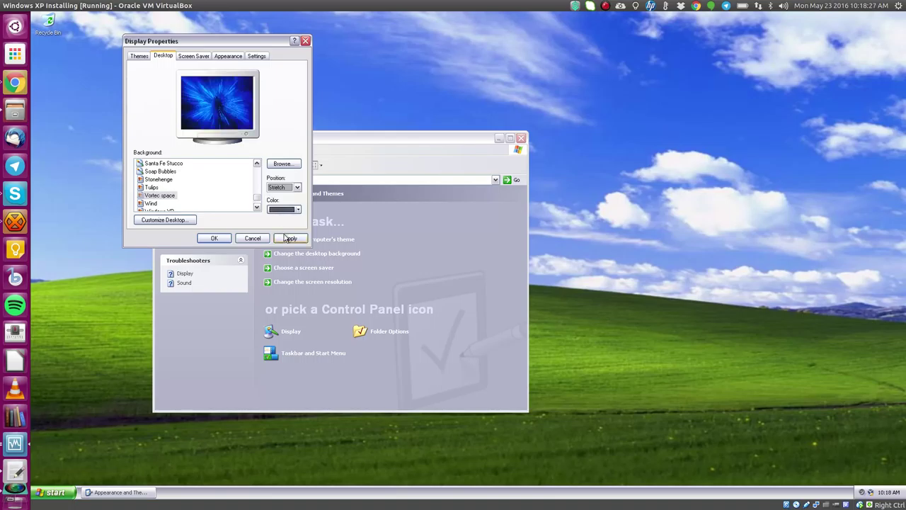
click(290, 238)
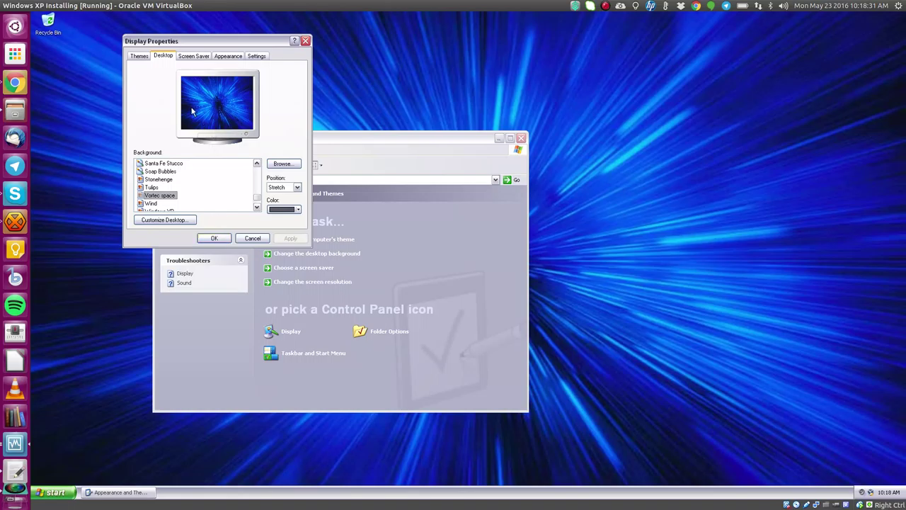
Check the Appearance, Settings and Screen Saver pages, accept Display Properties and close the Appearance and Themes window
click(228, 57)
click(252, 58)
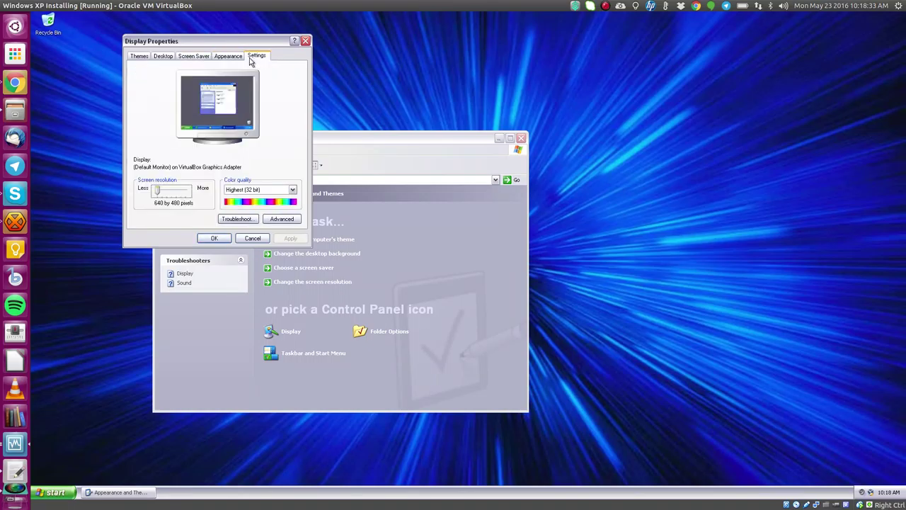
click(193, 56)
click(216, 237)
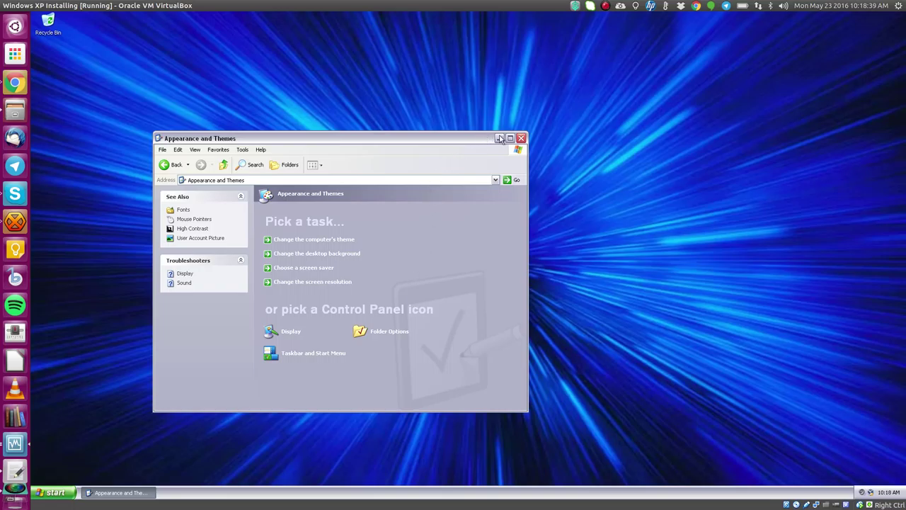
click(521, 138)
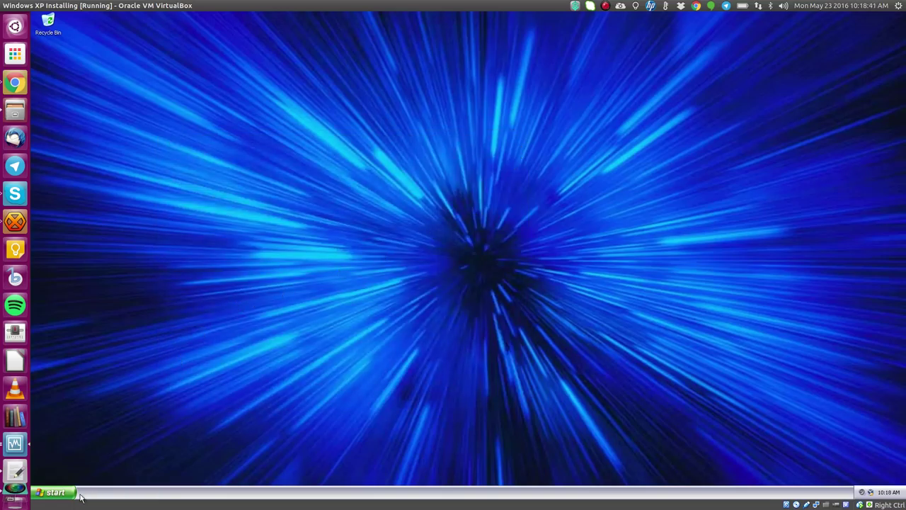
Open the computer administrator account's change options in User Accounts through the Control Panel
click(55, 496)
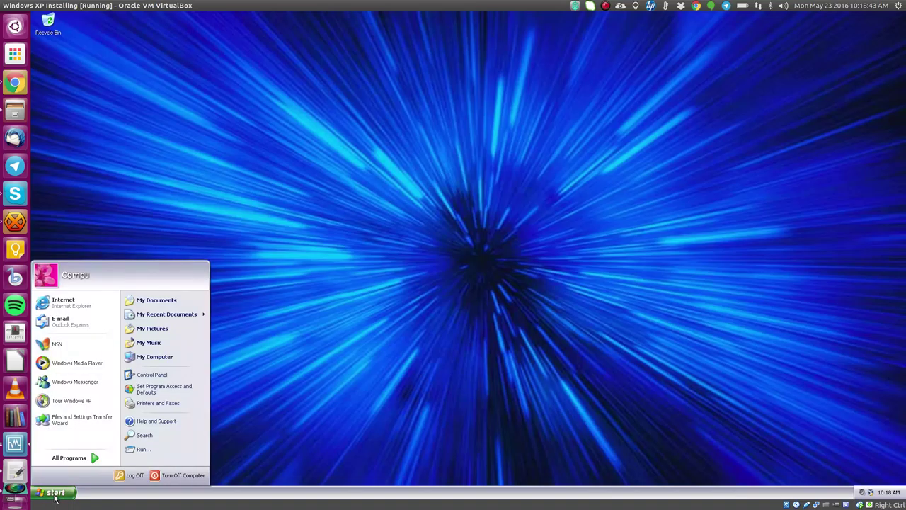
click(178, 369)
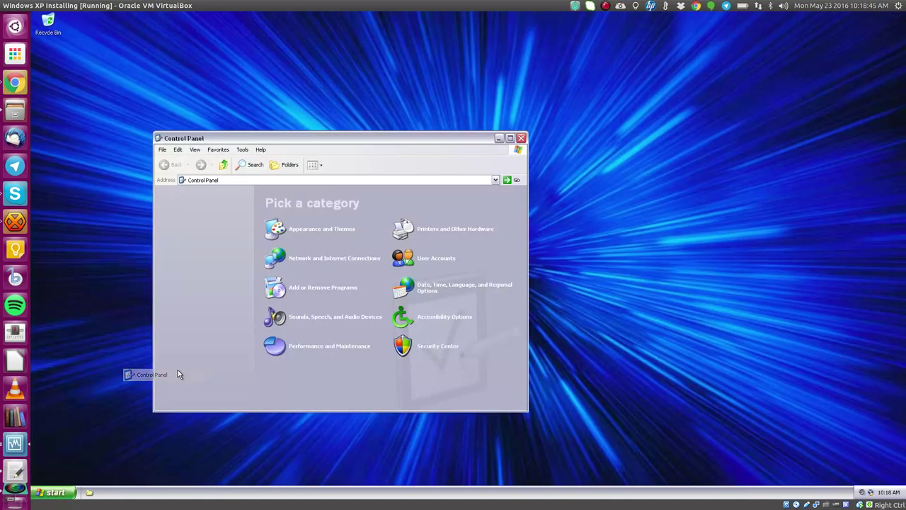
click(433, 259)
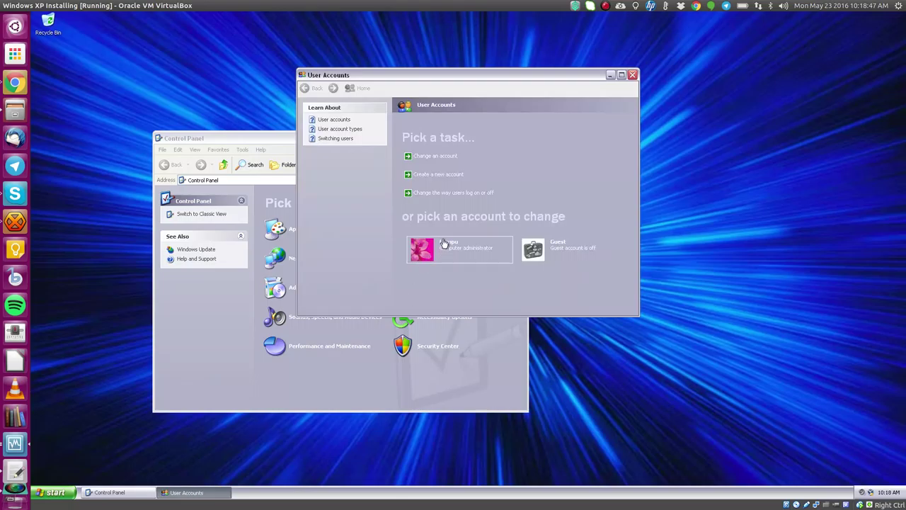
click(455, 248)
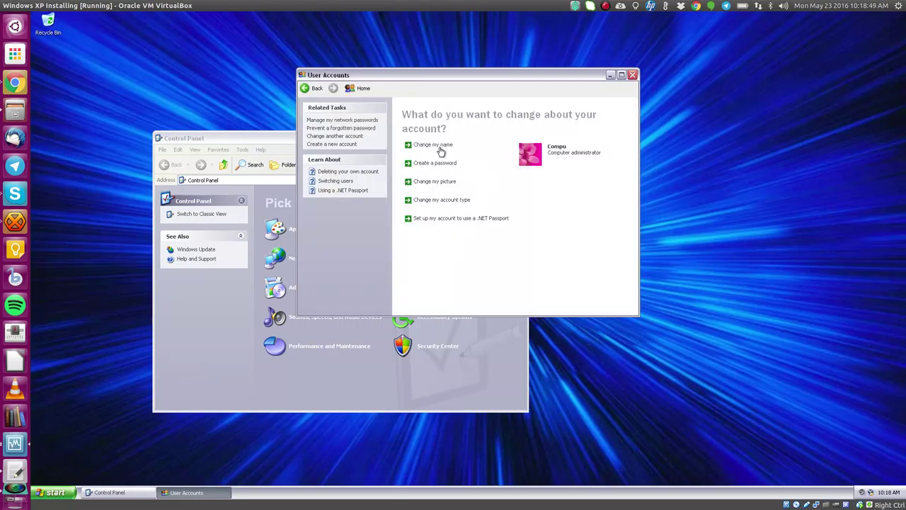
Look through the available pictures for the administrator account and leave the picture selection without changing it
click(442, 181)
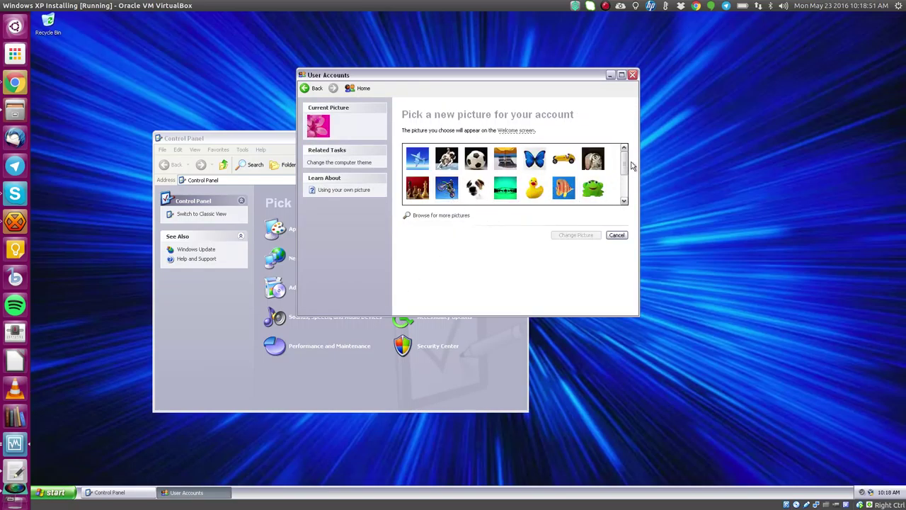
drag(626, 162, 626, 186)
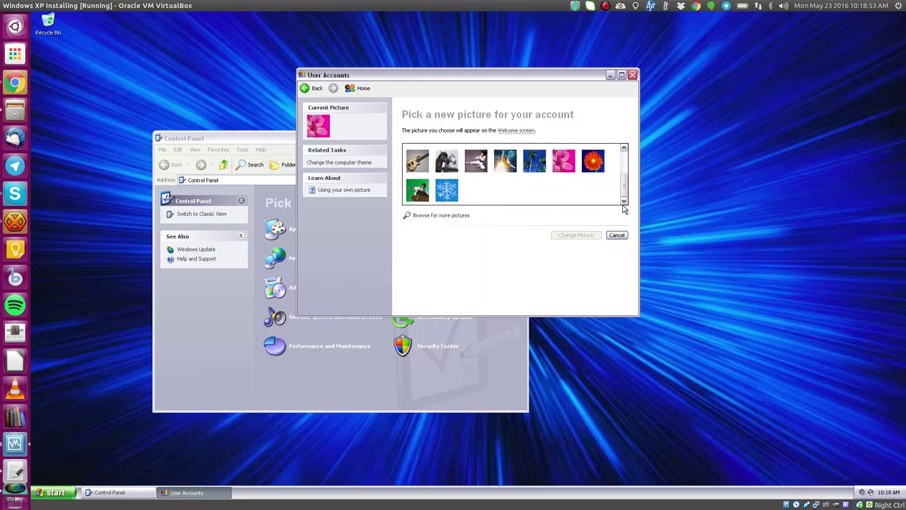
click(616, 236)
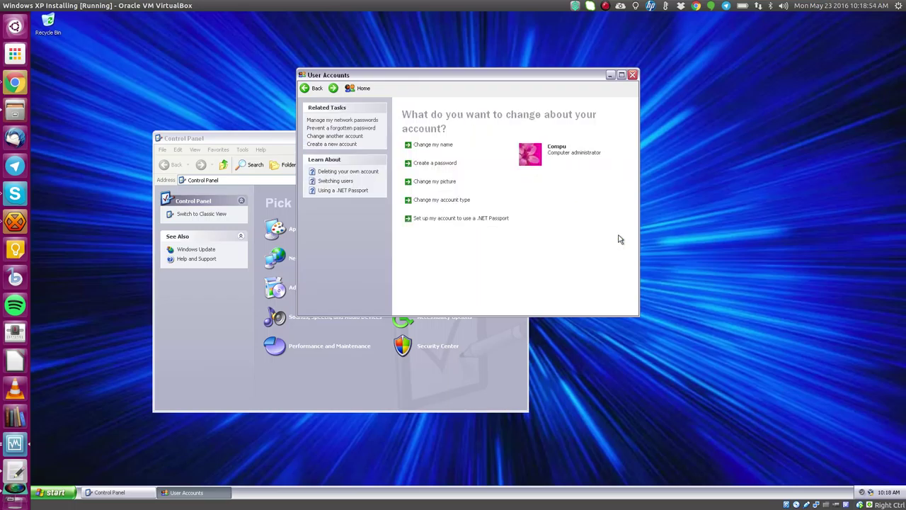
View the account type options for the administrator account, cancel, and return to the User Accounts overview
click(443, 200)
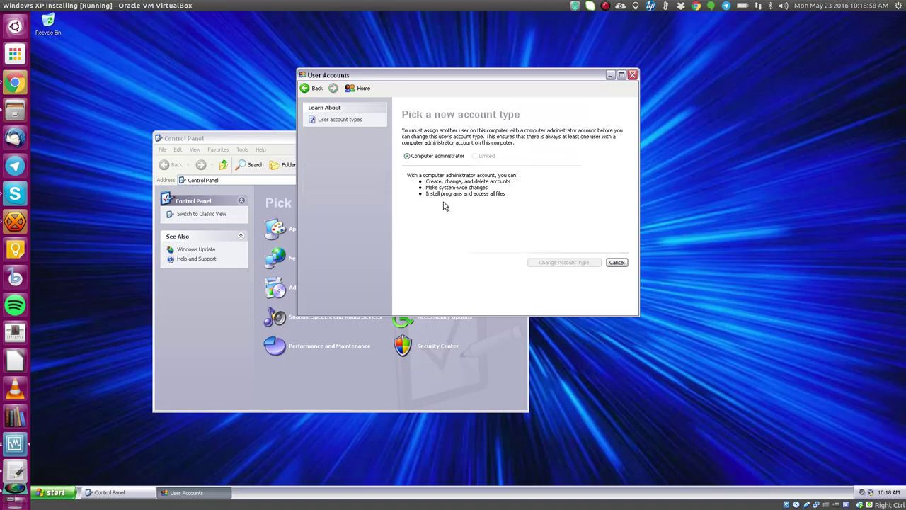
click(613, 263)
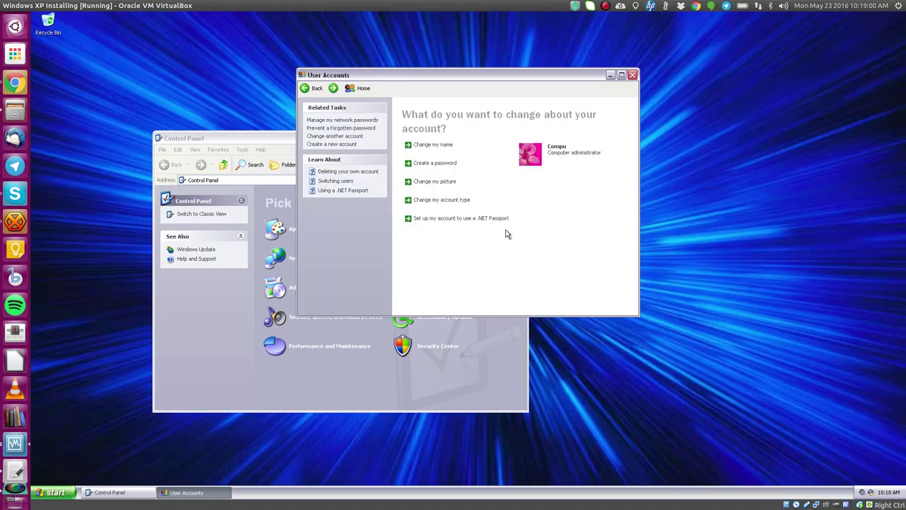
click(315, 89)
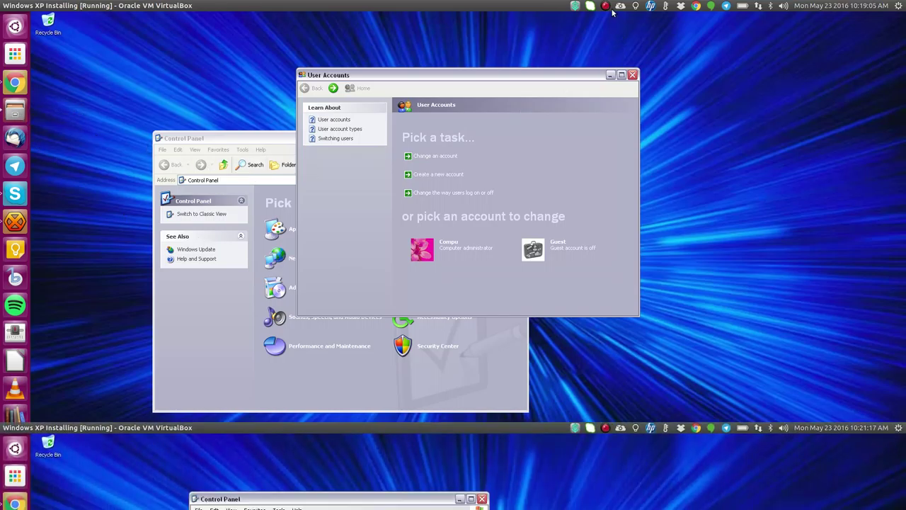
click(606, 6)
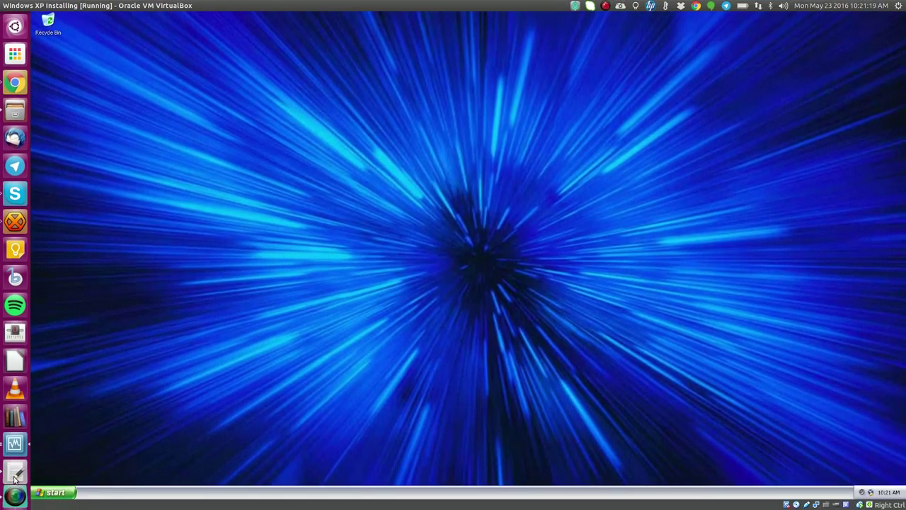
click(60, 492)
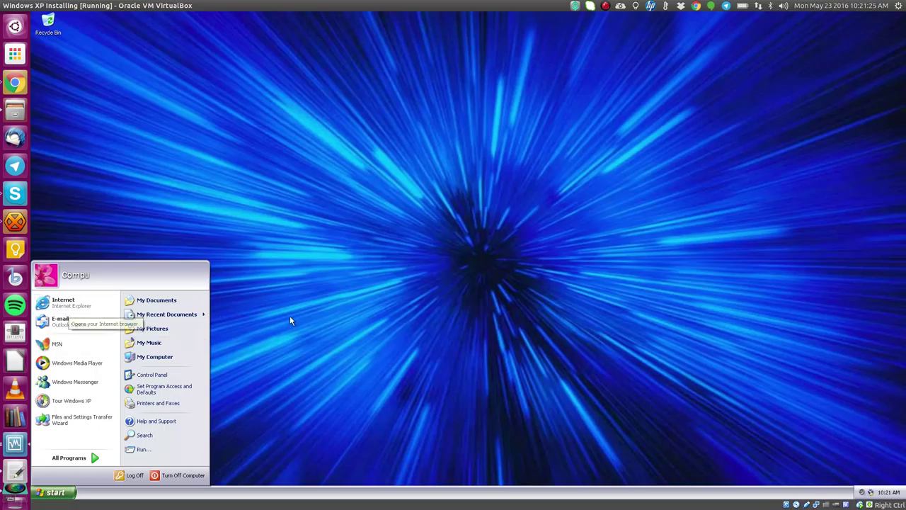
click(504, 320)
Start the Windows XP Tour in its animated format with text, animation, music and voice narration
click(60, 492)
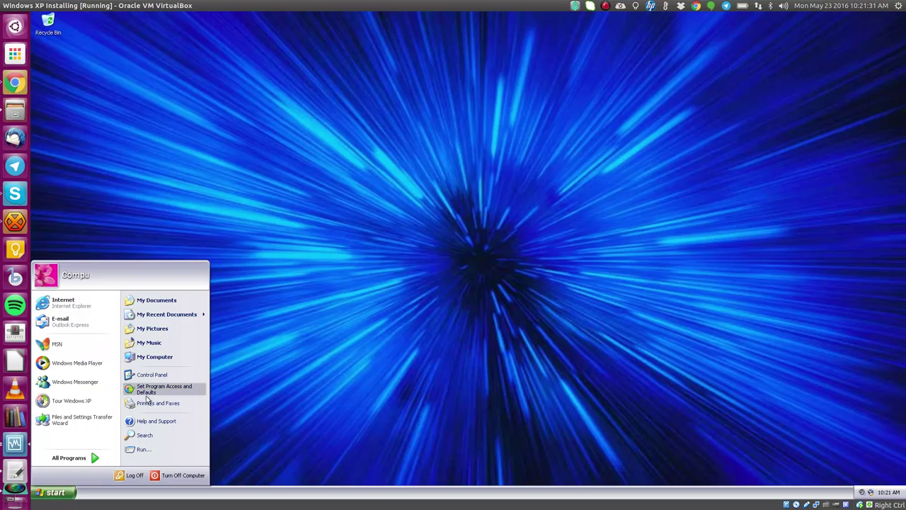
click(71, 400)
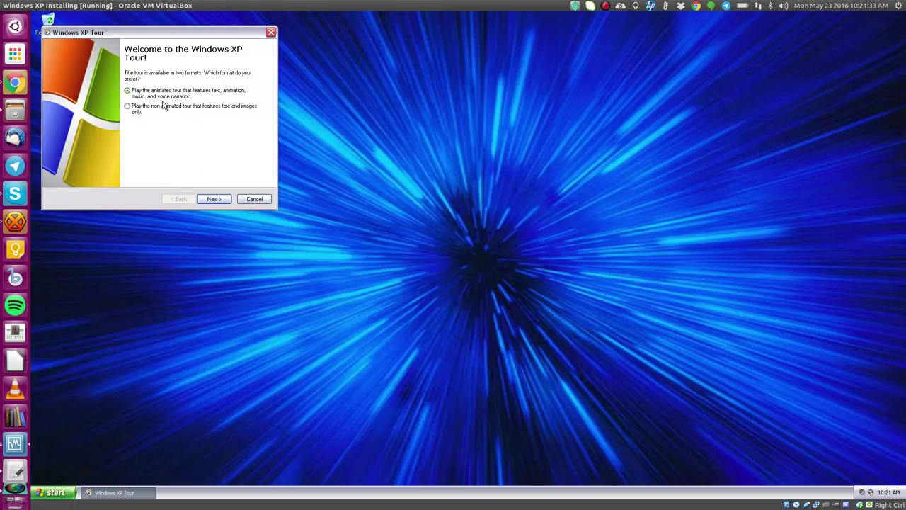
click(215, 199)
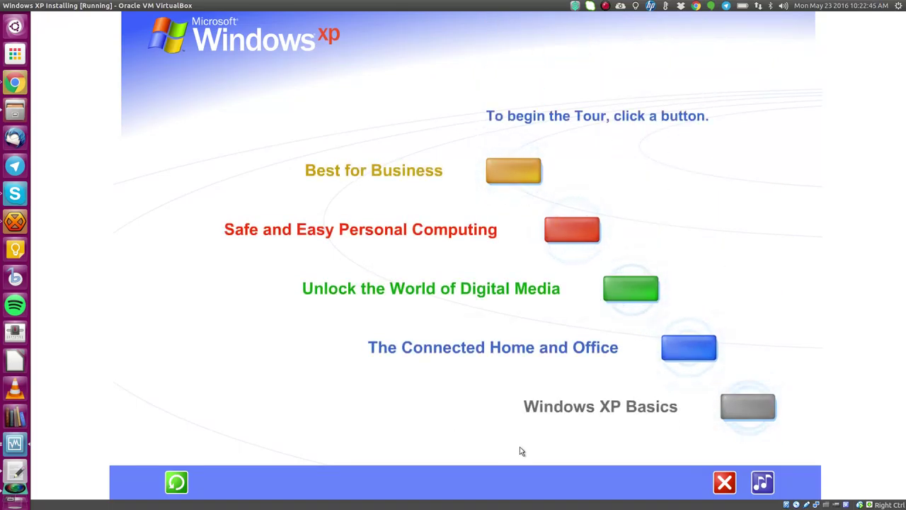
View the tour's Best for Business and The Connected Home and Office sections, then exit the tour
click(519, 173)
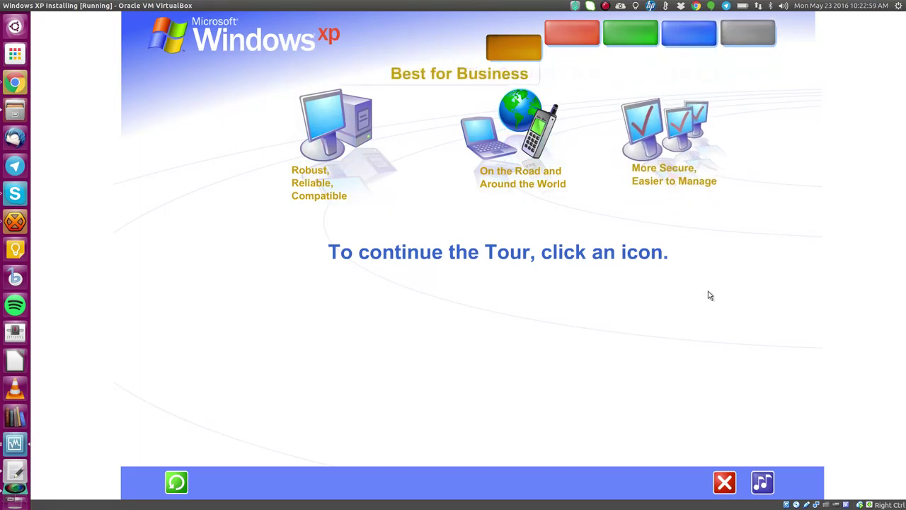
click(679, 43)
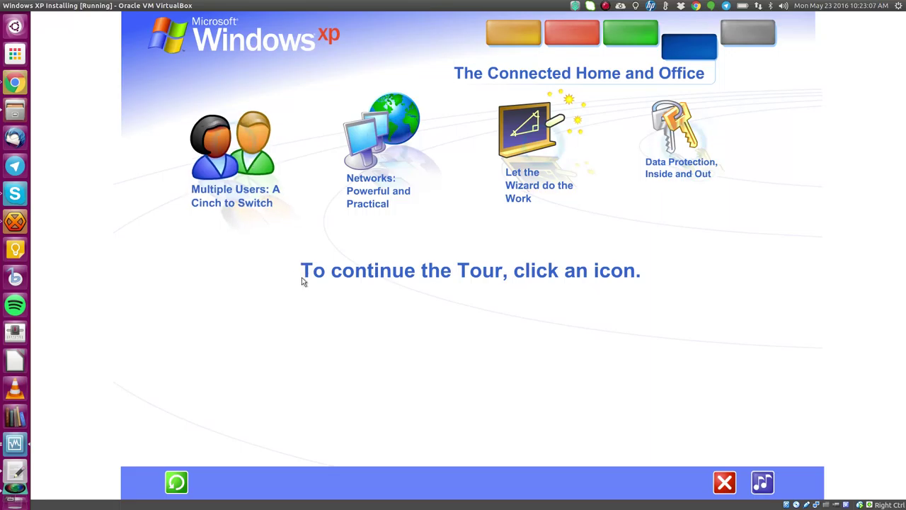
click(724, 483)
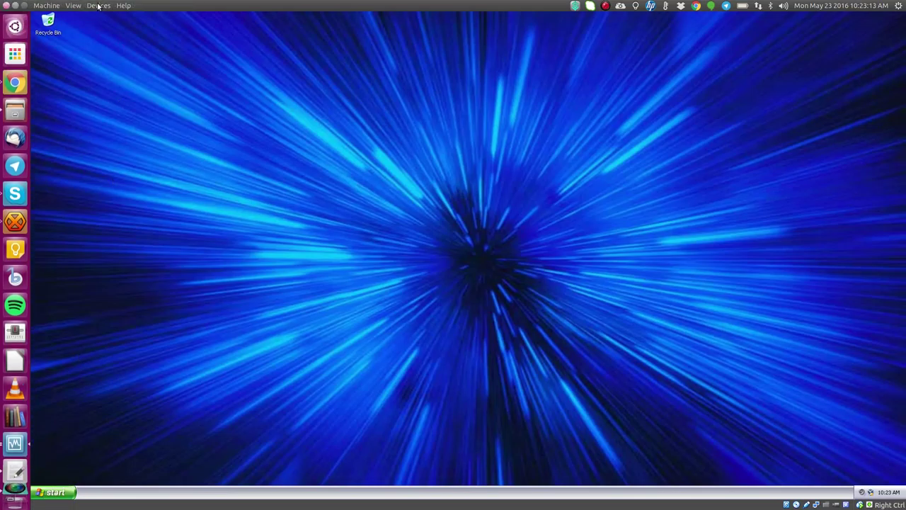
Switch the virtual machine to seamless mode and close the host's Ponies folder window
click(83, 5)
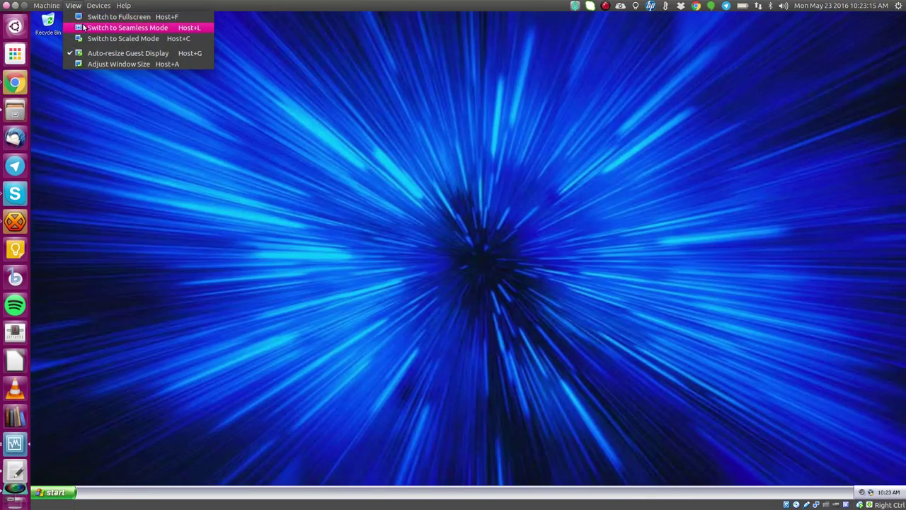
click(83, 27)
click(486, 307)
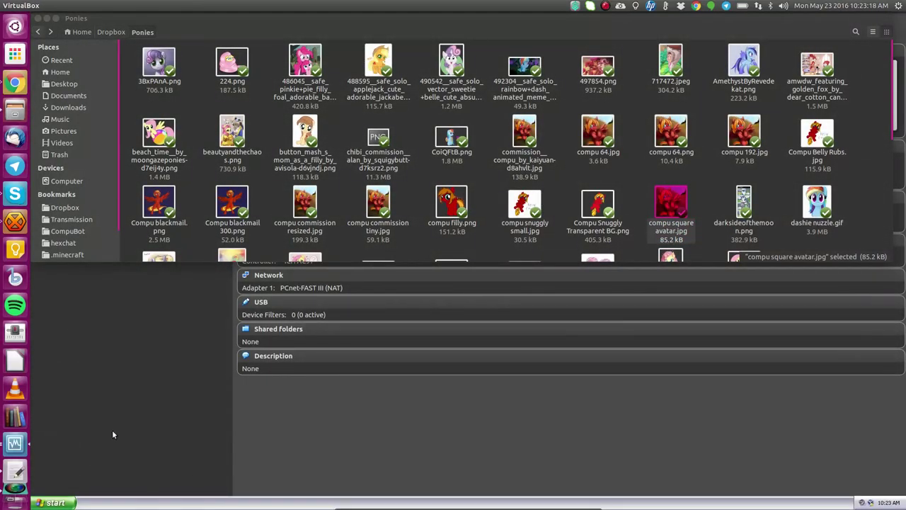
click(38, 17)
Open the guest's My Computer window from the Windows XP Start menu in seamless mode
click(63, 503)
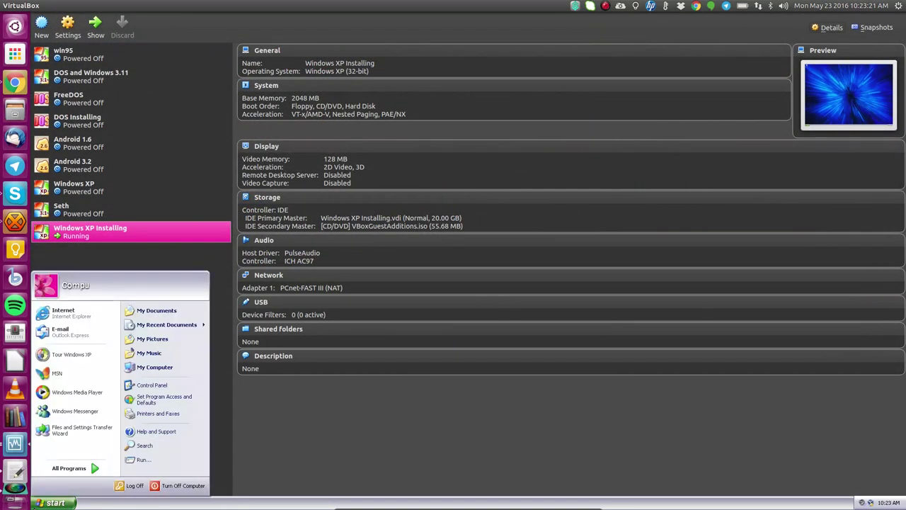
click(92, 470)
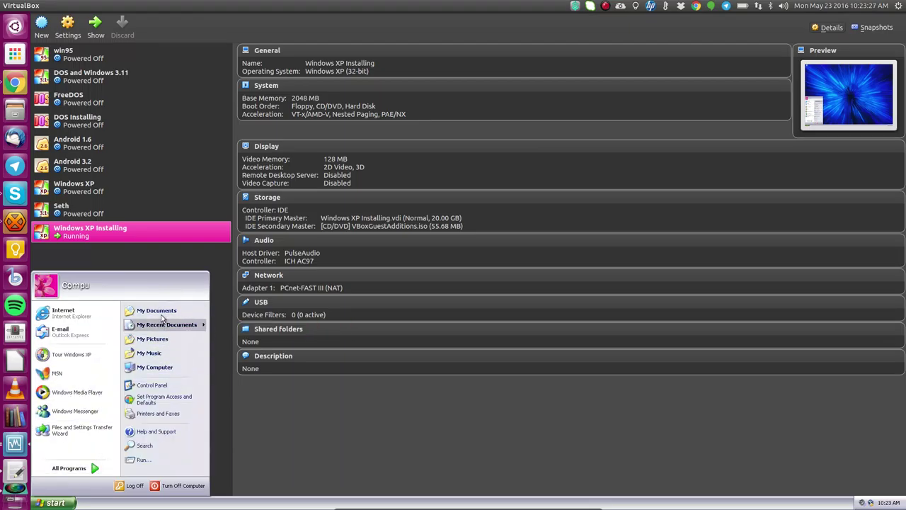
click(162, 365)
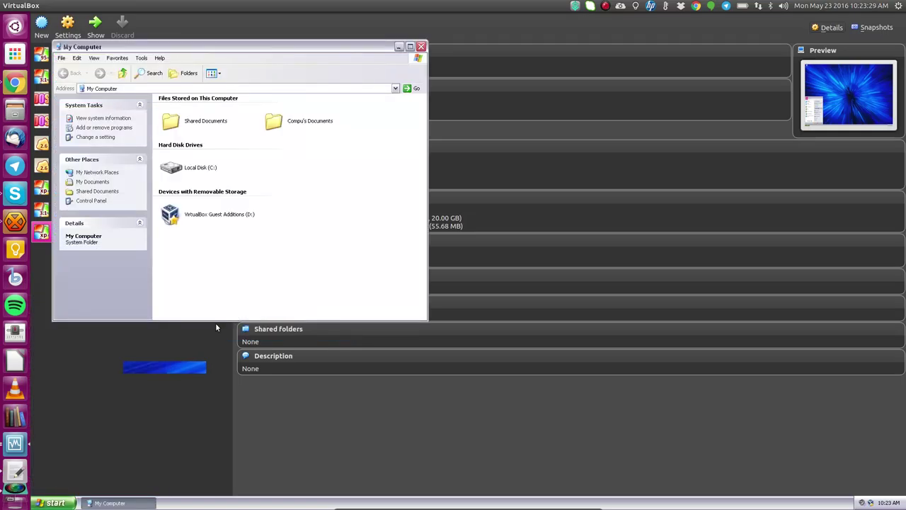
Move the My Computer window over the VirtualBox Manager's details, then maximize it and restore its size
drag(348, 78, 556, 79)
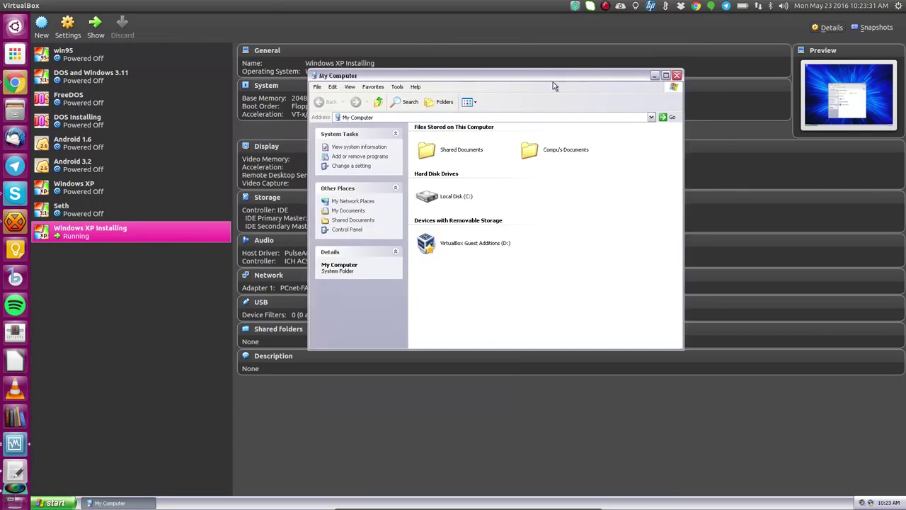
click(667, 78)
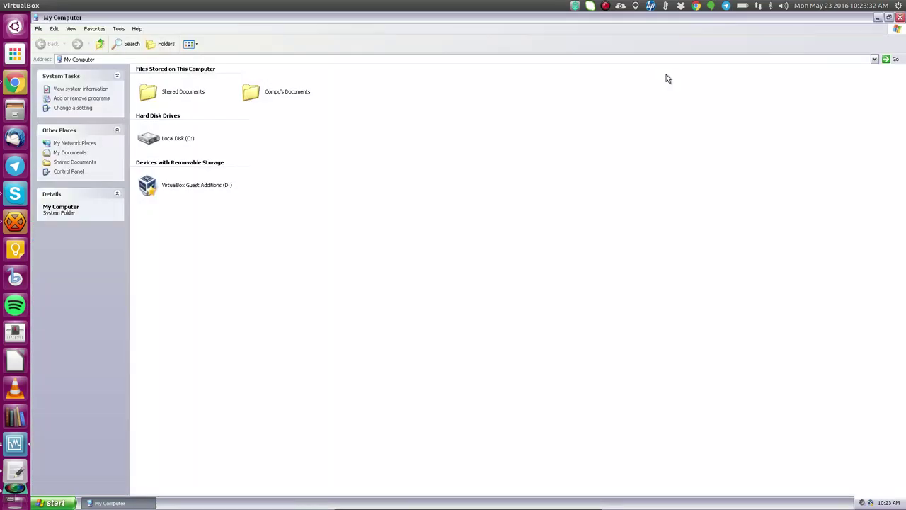
click(890, 17)
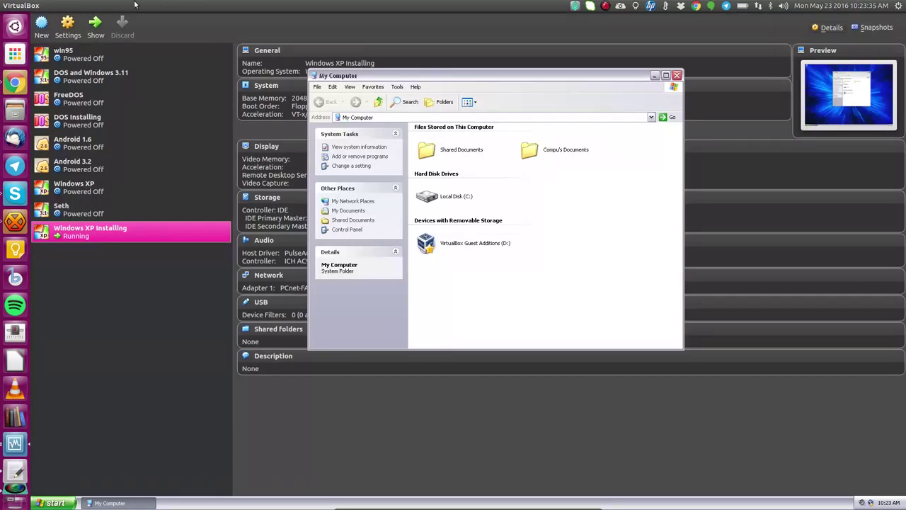
Take the Windows XP Installing virtual machine out of seamless mode and back into its regular window
mouse_move(467, 508)
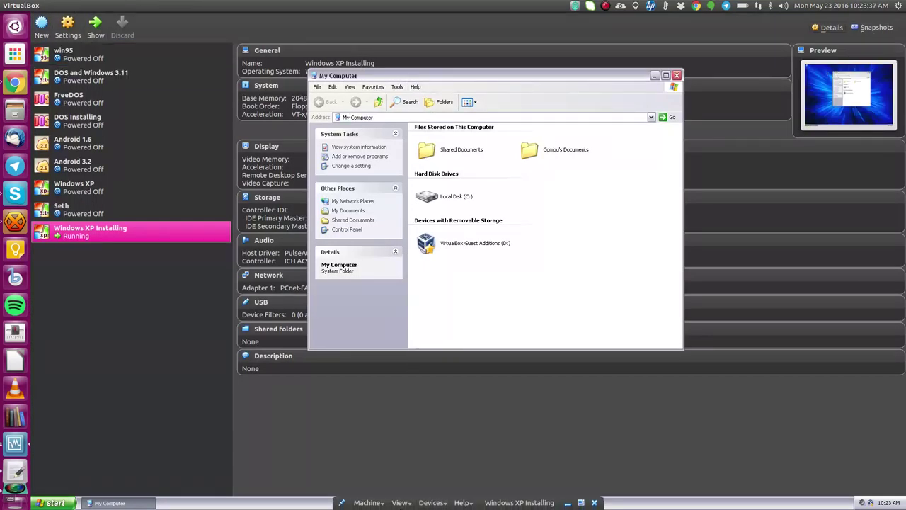
click(401, 502)
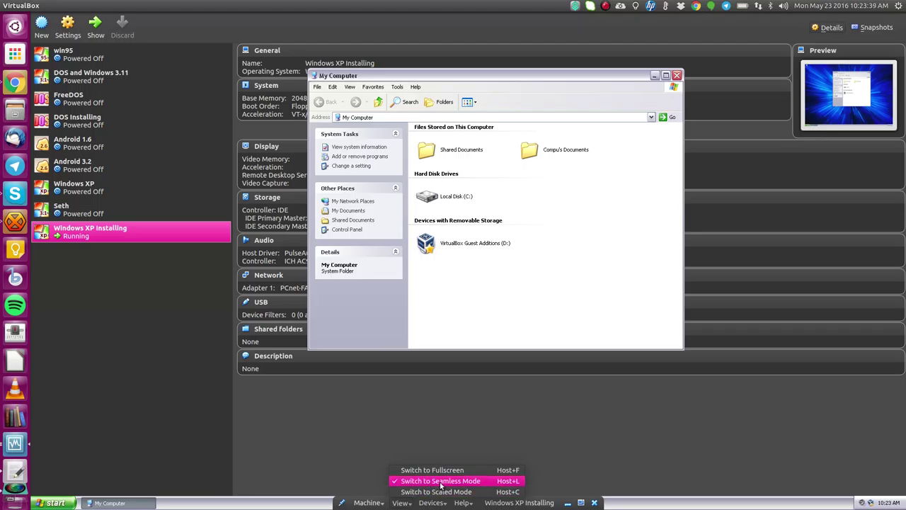
mouse_move(441, 503)
click(580, 503)
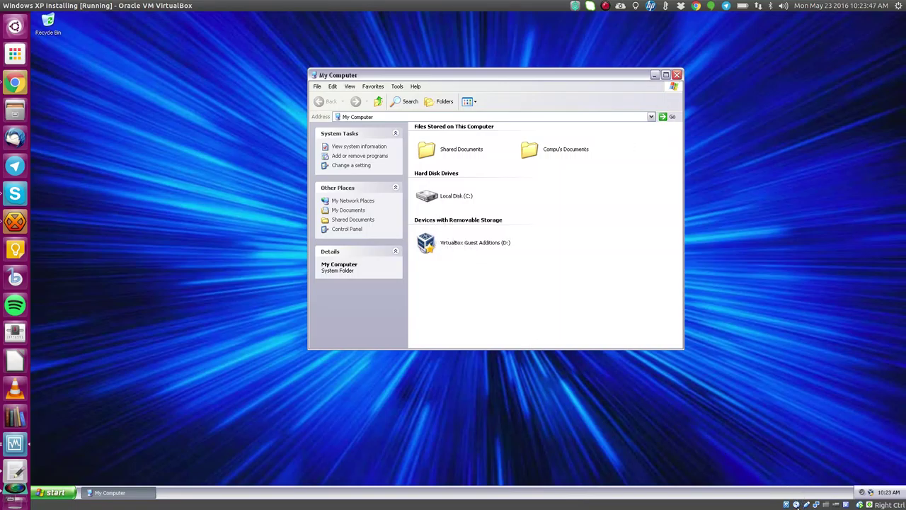
Remove the VirtualBox Guest Additions disc from the virtual CD drive and close the guest's My Computer window
click(797, 506)
click(779, 495)
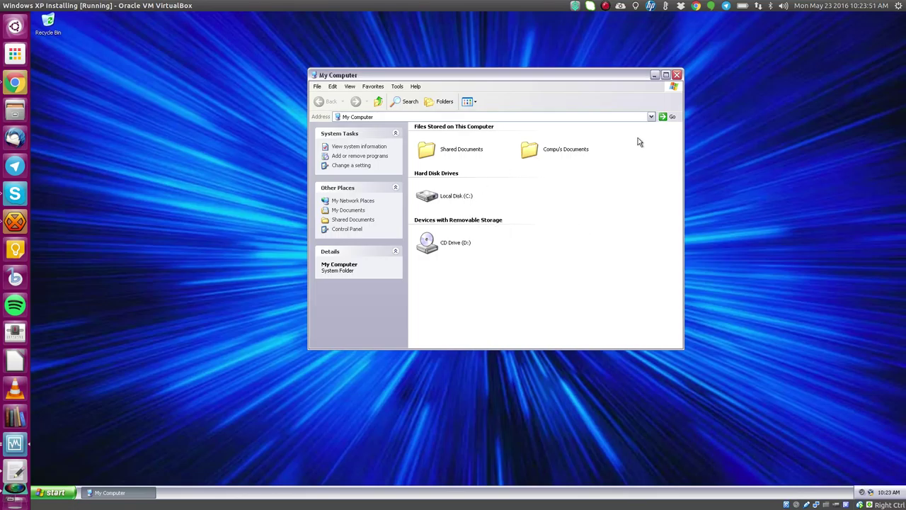
click(677, 74)
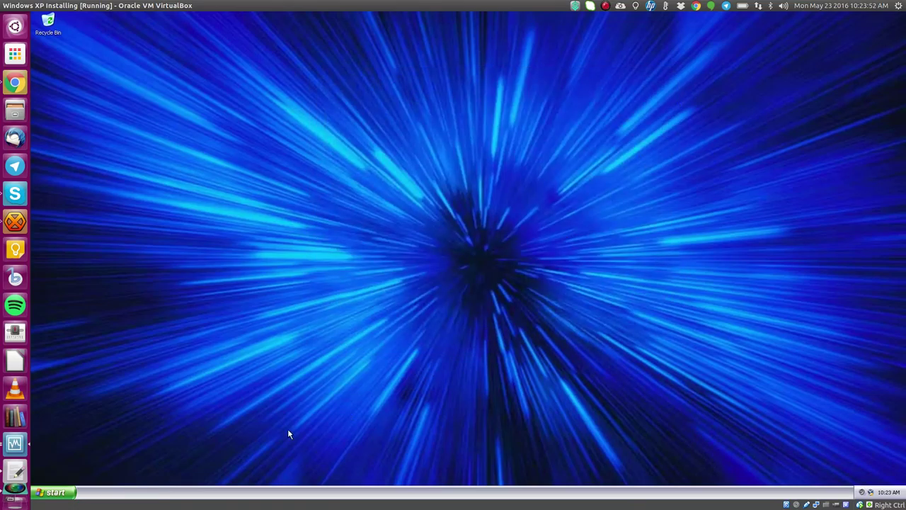
Shut down Windows XP in the virtual machine with the Turn Off option
click(57, 494)
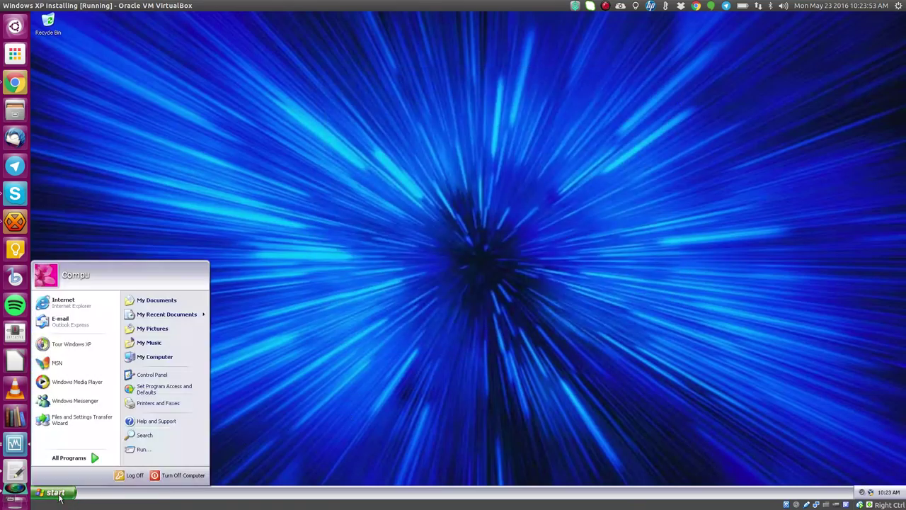
click(163, 475)
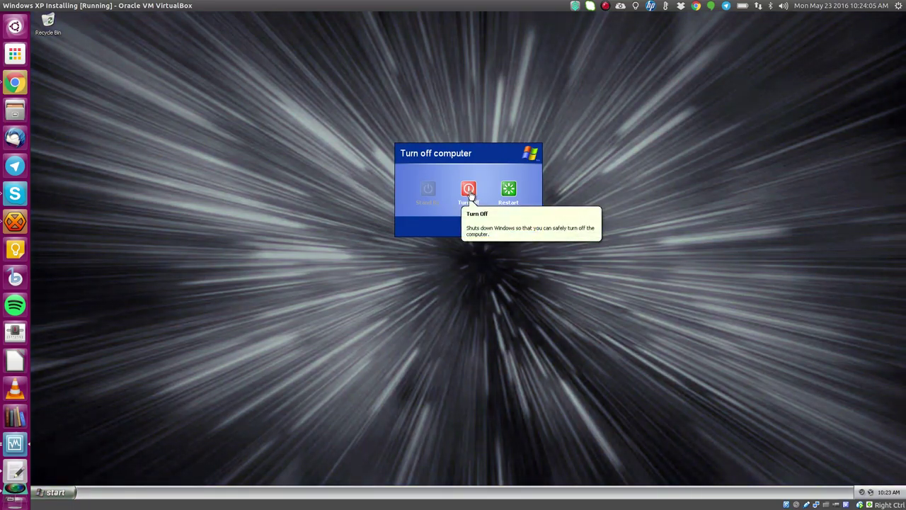
click(469, 192)
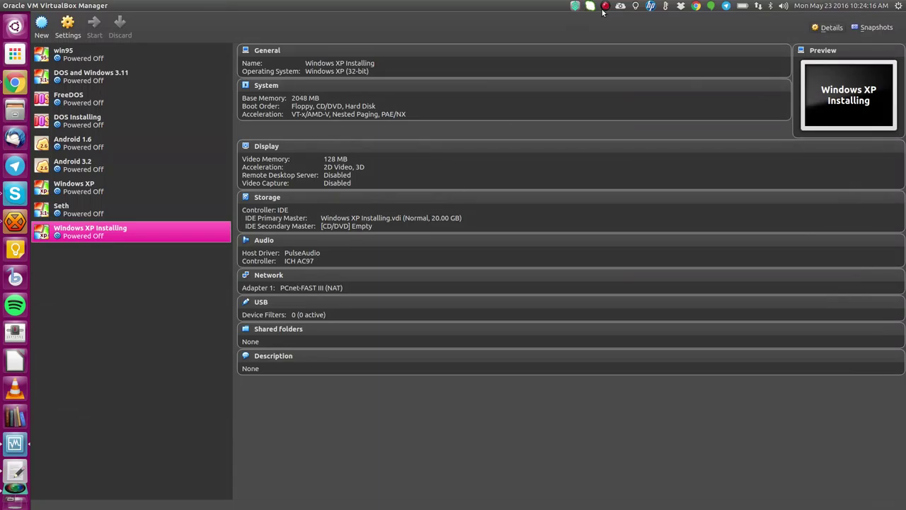
click(602, 9)
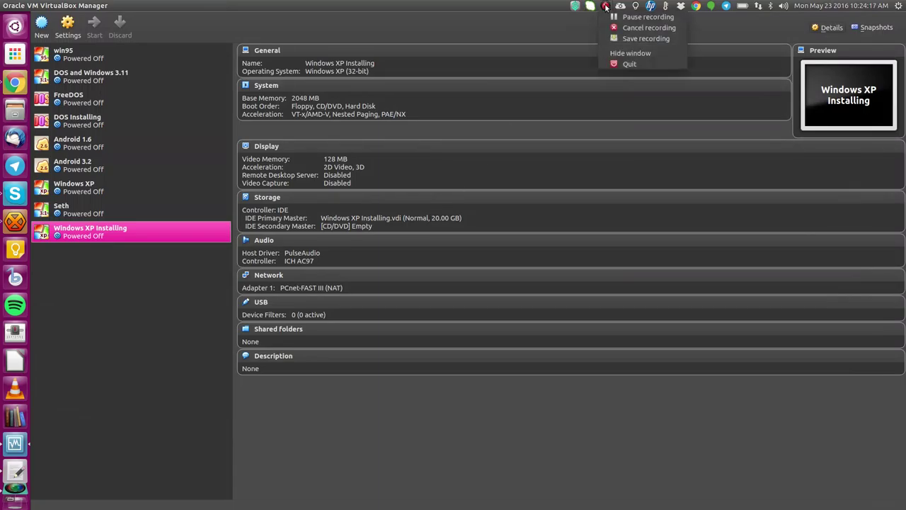